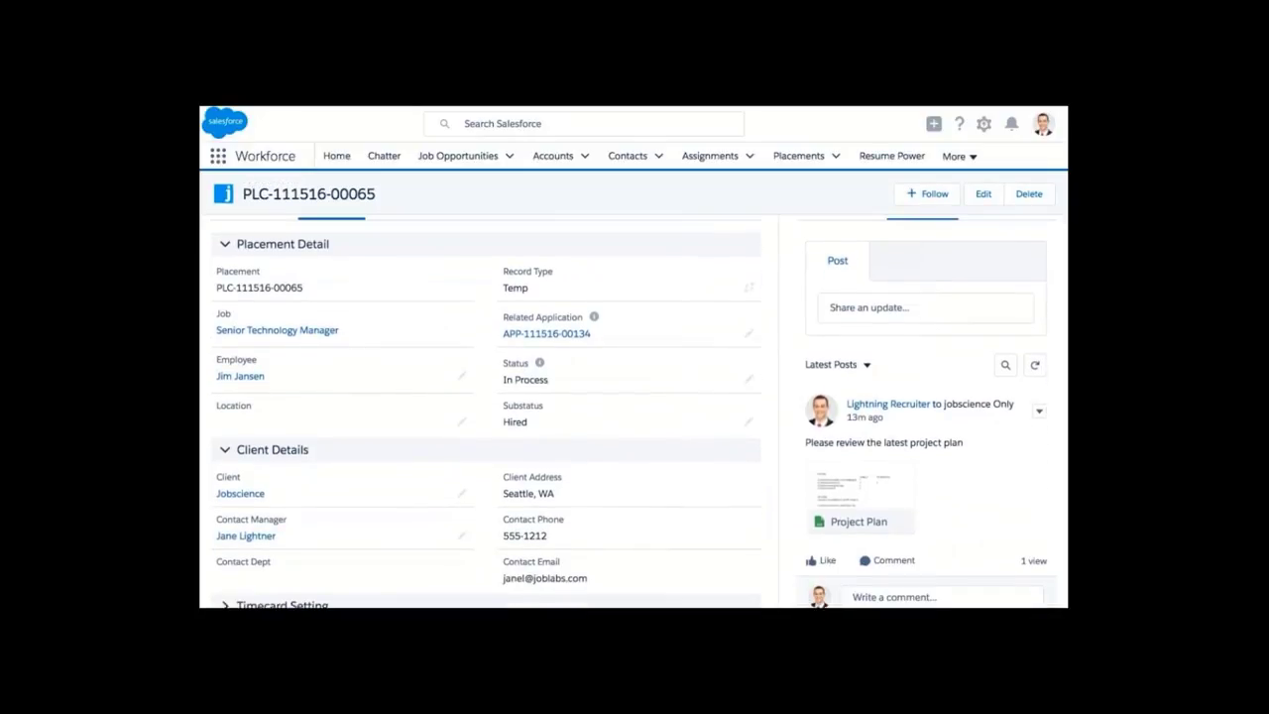
Step: Examine the placement's details down to the commission information, and its related timesheets, profits, commissions and invoices
scroll(634, 413, "down", 2)
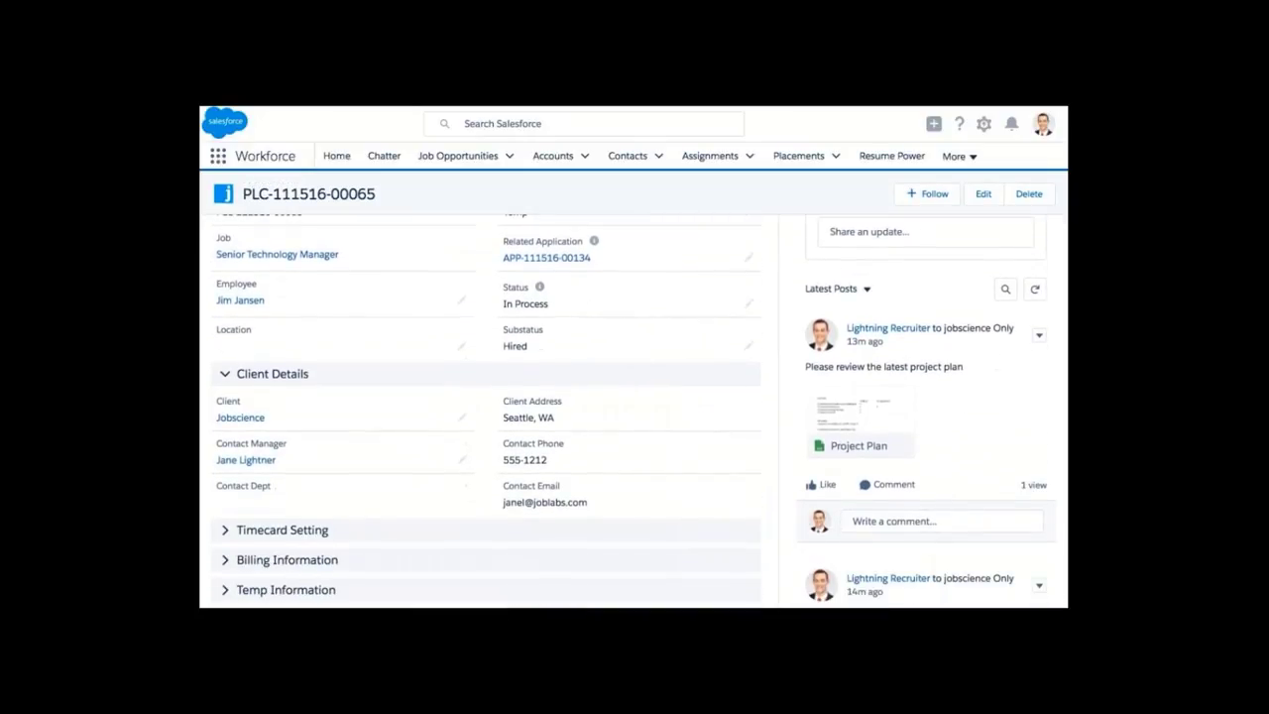
scroll(635, 413, "down", 4)
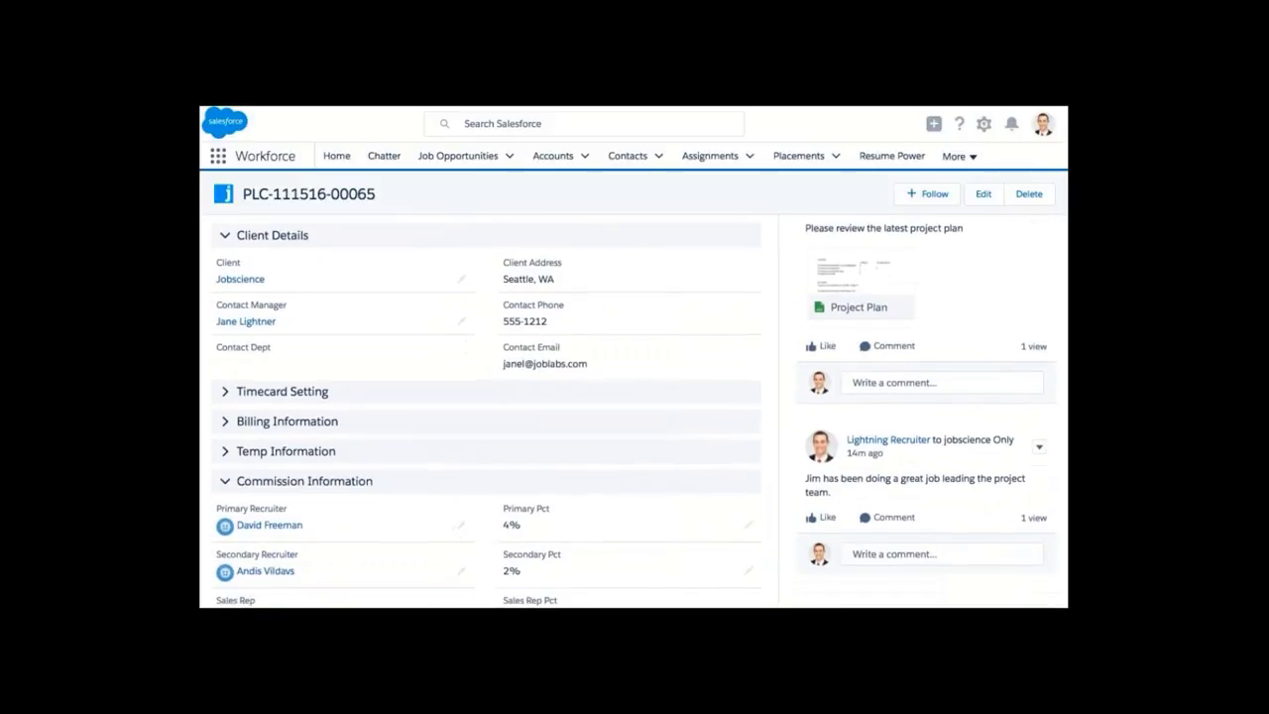
scroll(603, 363, "down", 1)
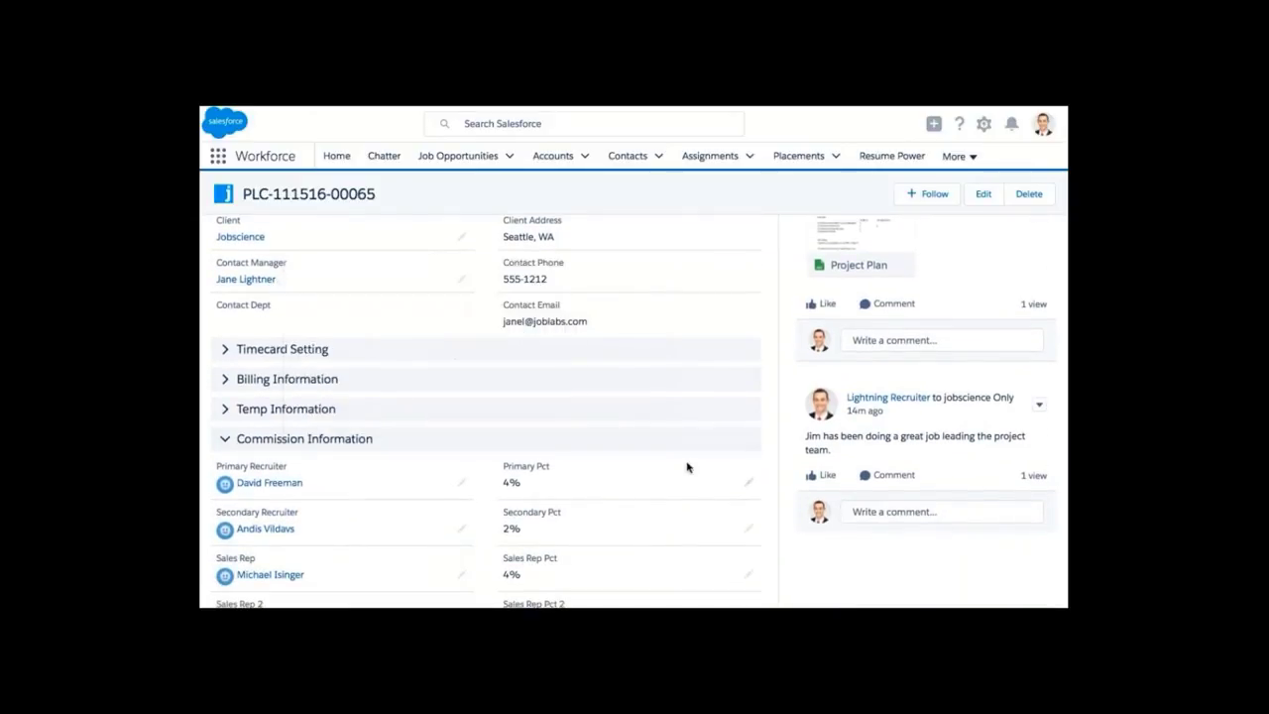
scroll(896, 502, "down", 4)
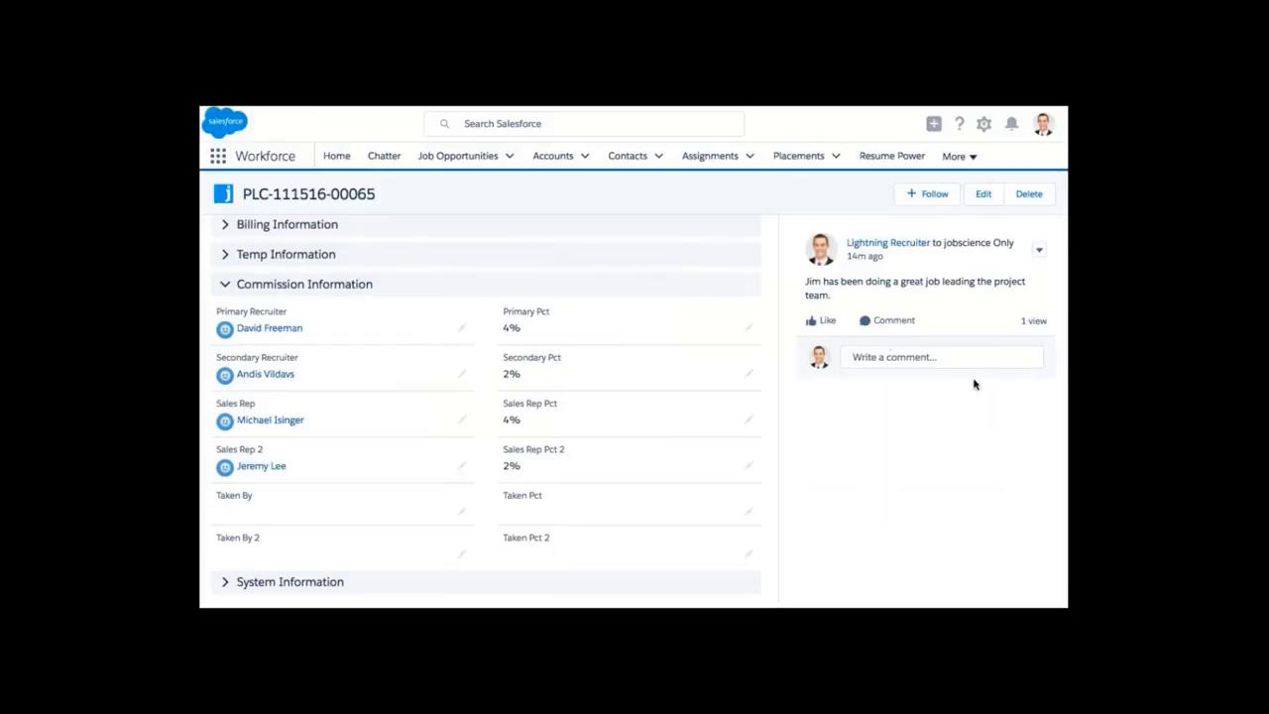
scroll(1062, 223, "up", 10)
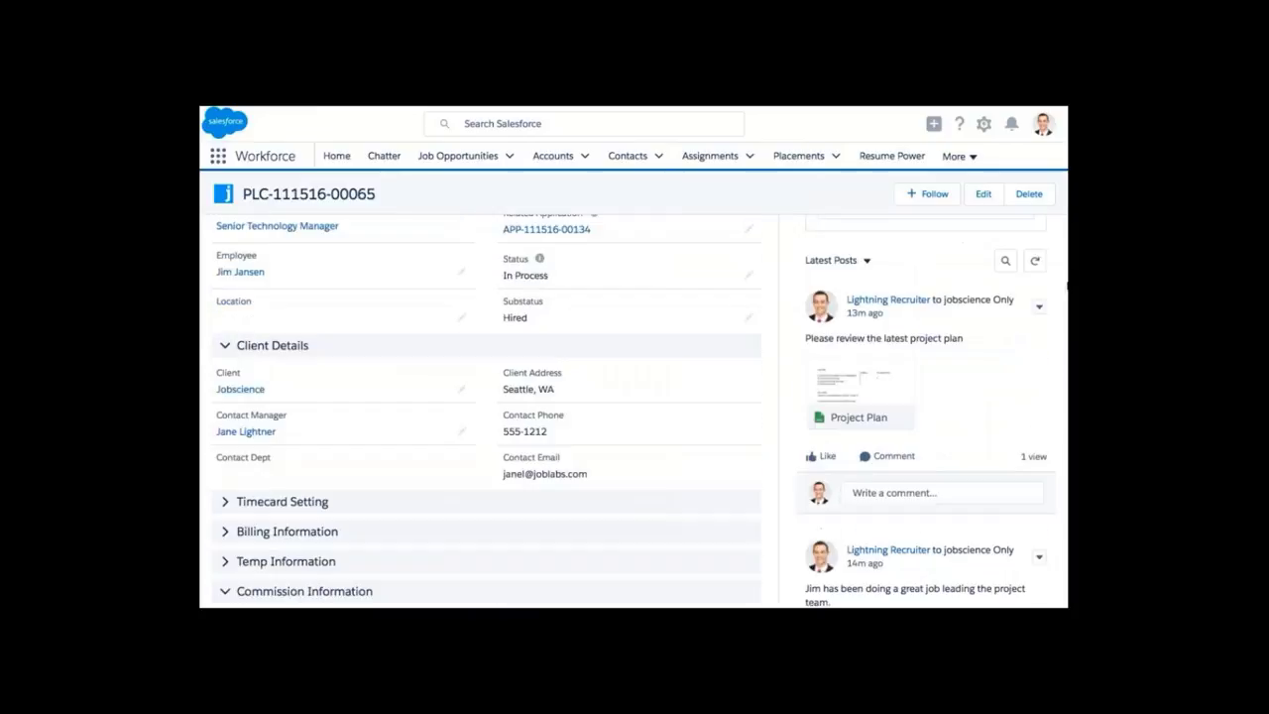
left_click(256, 243)
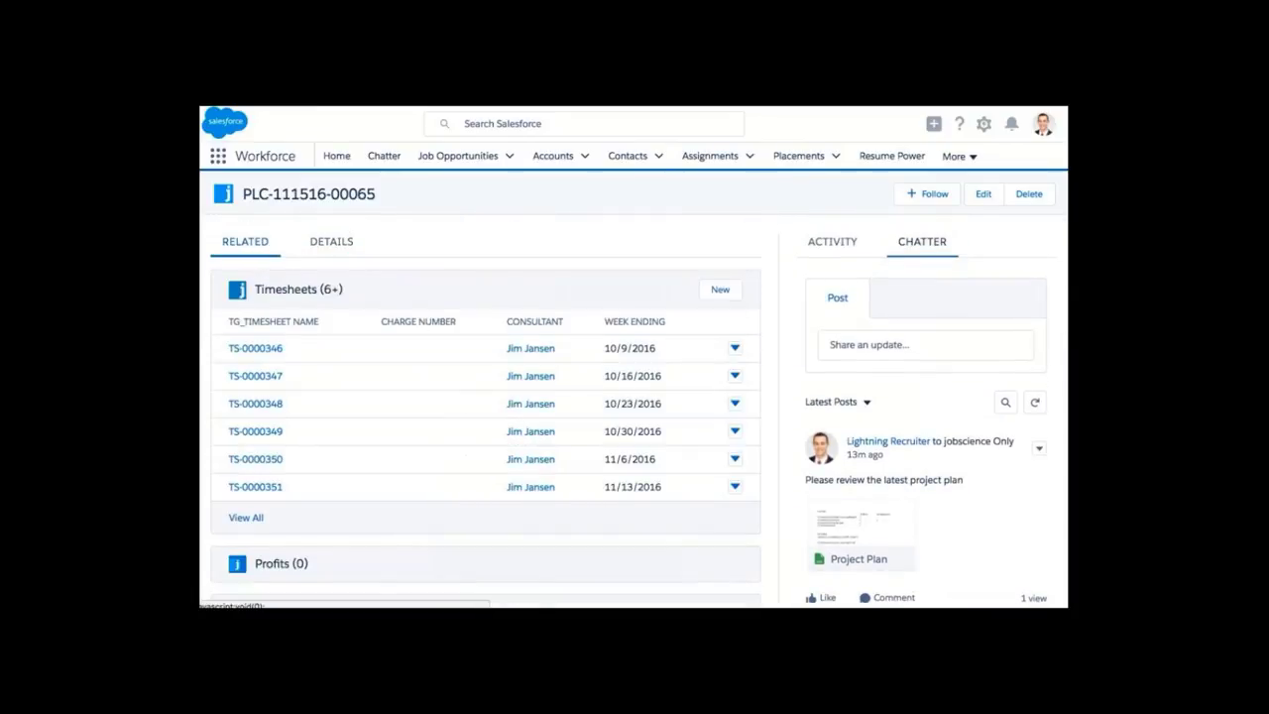
scroll(632, 416, "down", 3)
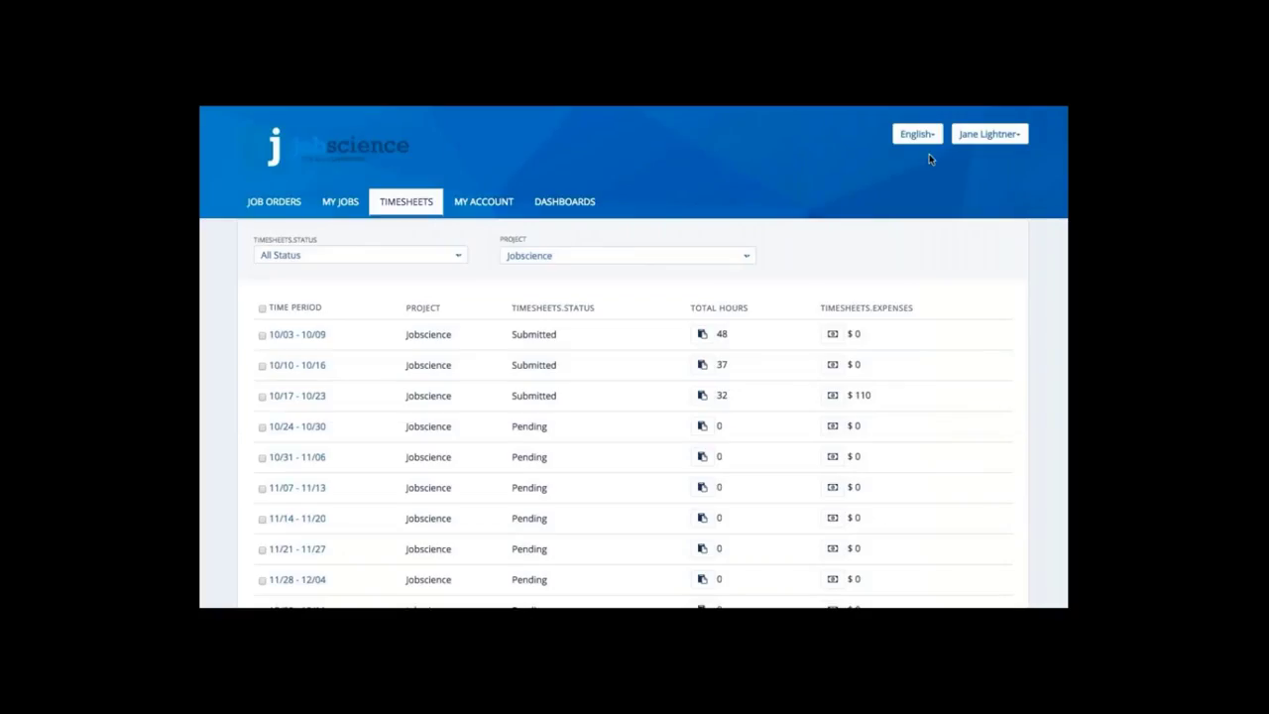
left_click(1014, 145)
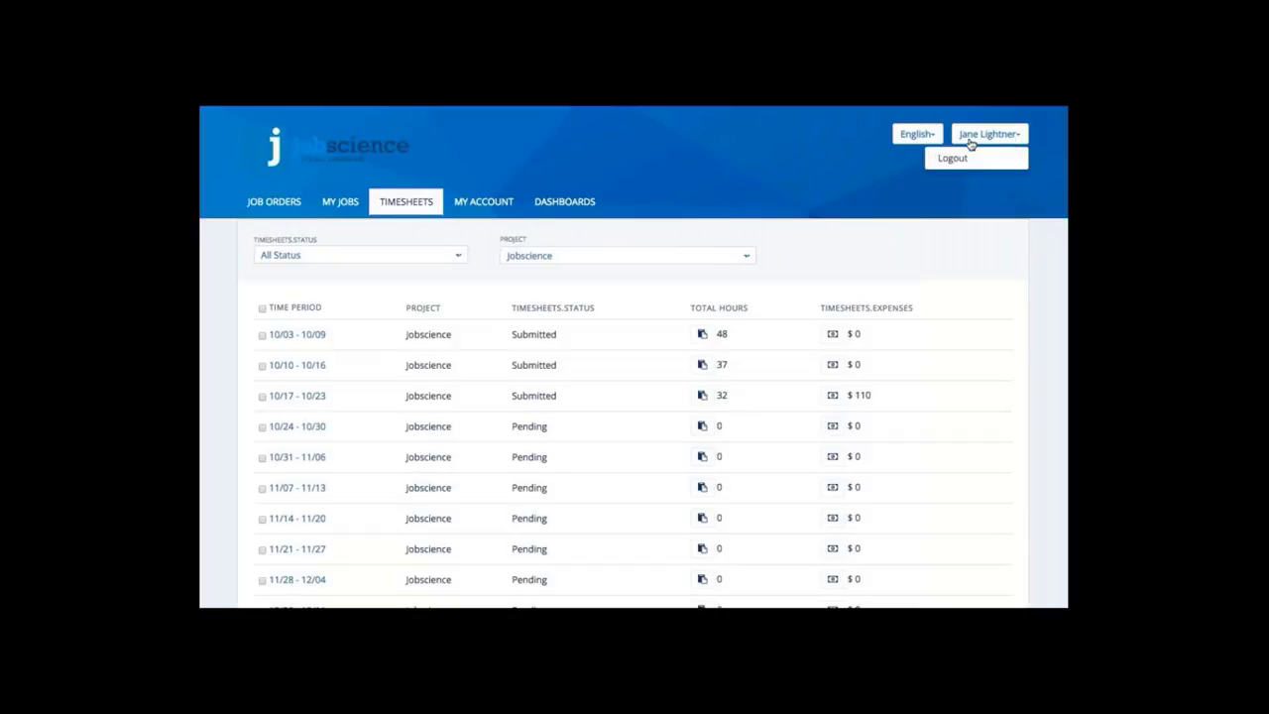
left_click(917, 204)
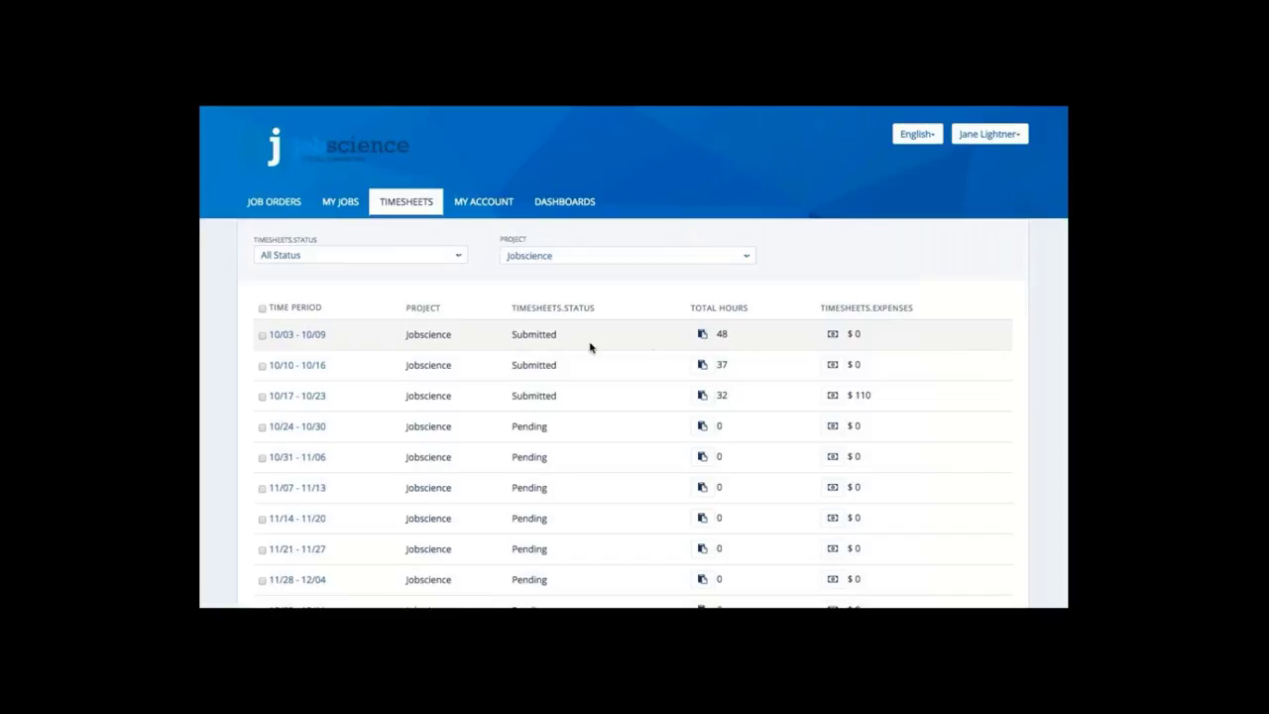
Step: Accept the 10/03 - 10/09 Jobscience timesheet after affirming that the time record was reviewed, and dismiss the notification
left_click(299, 335)
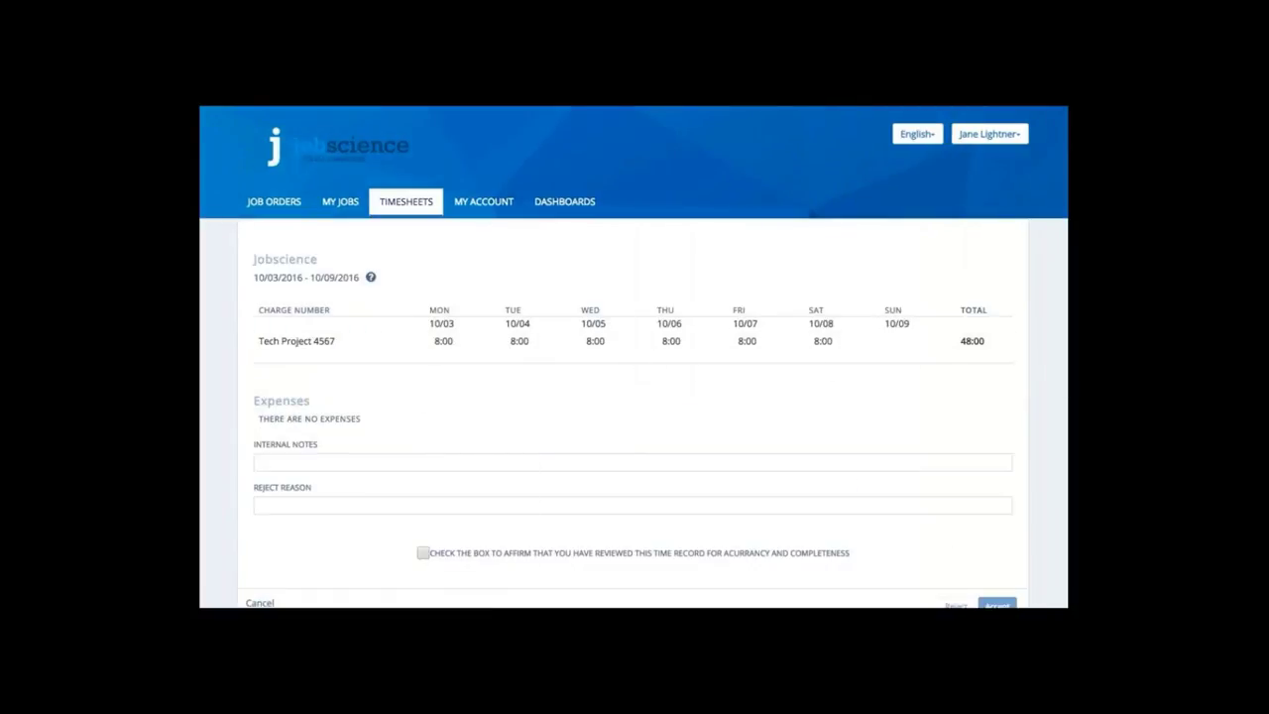
scroll(634, 357, "down", 1)
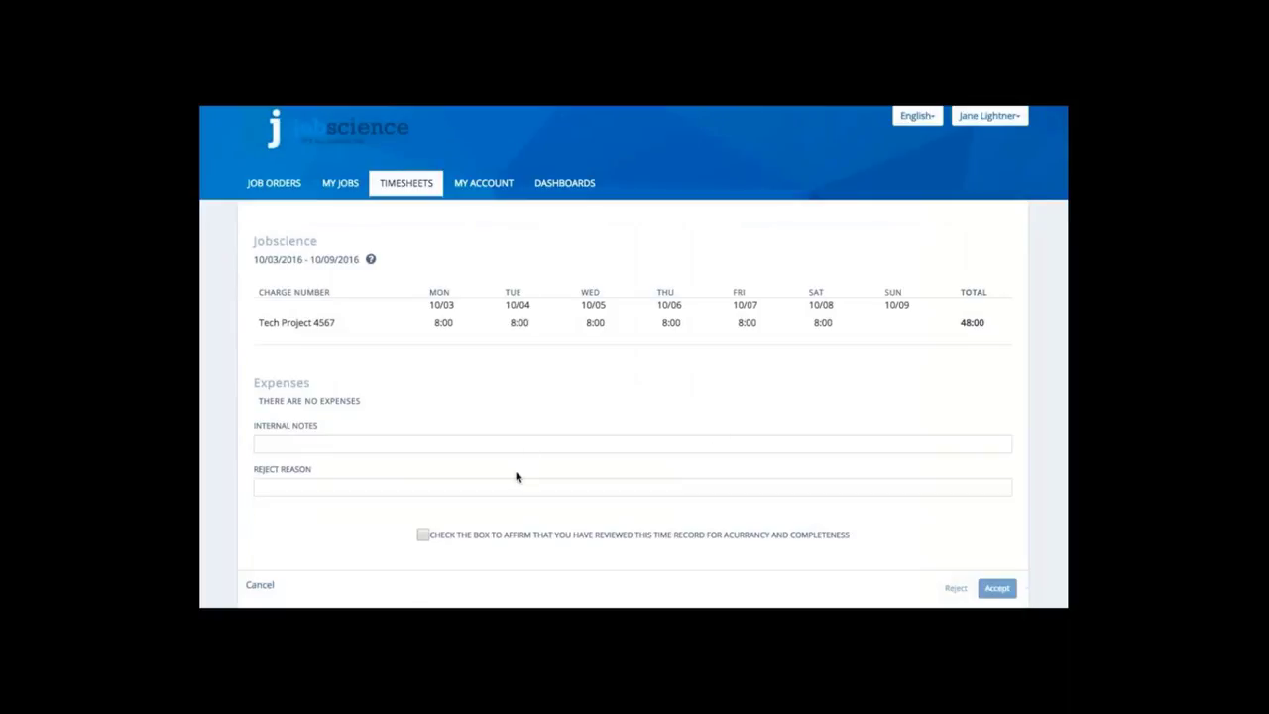
left_click(423, 534)
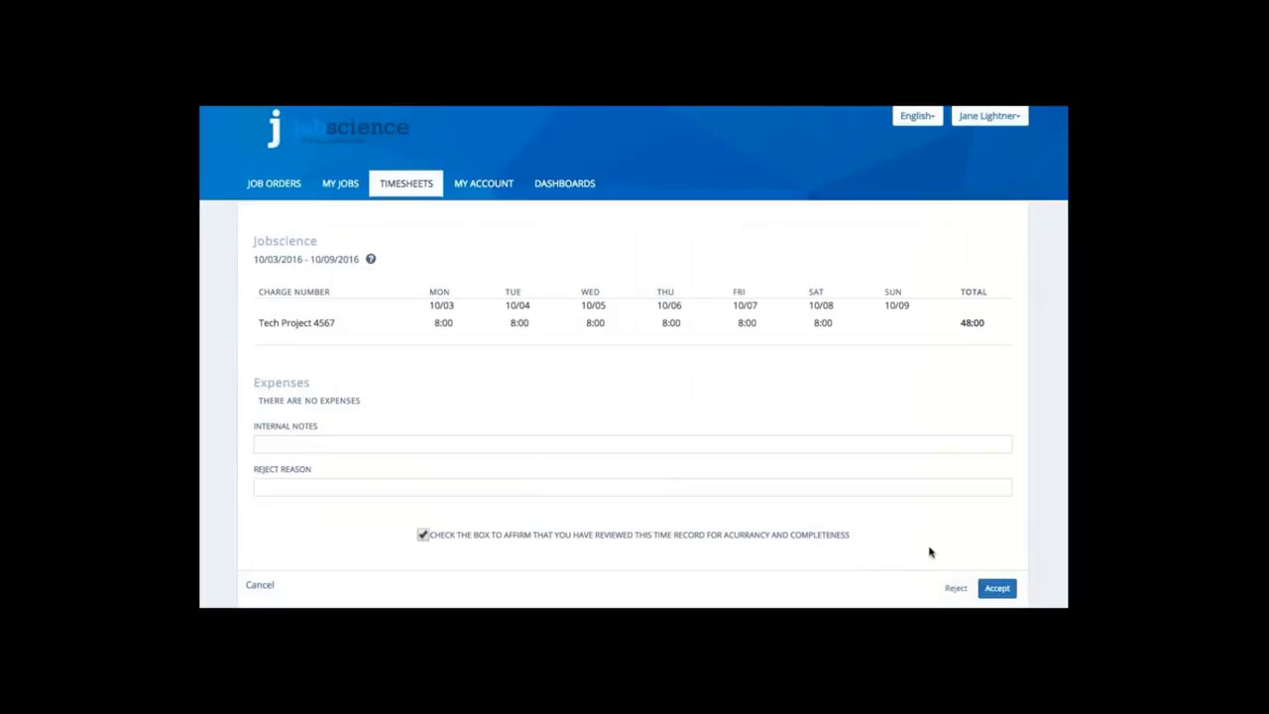
left_click(997, 588)
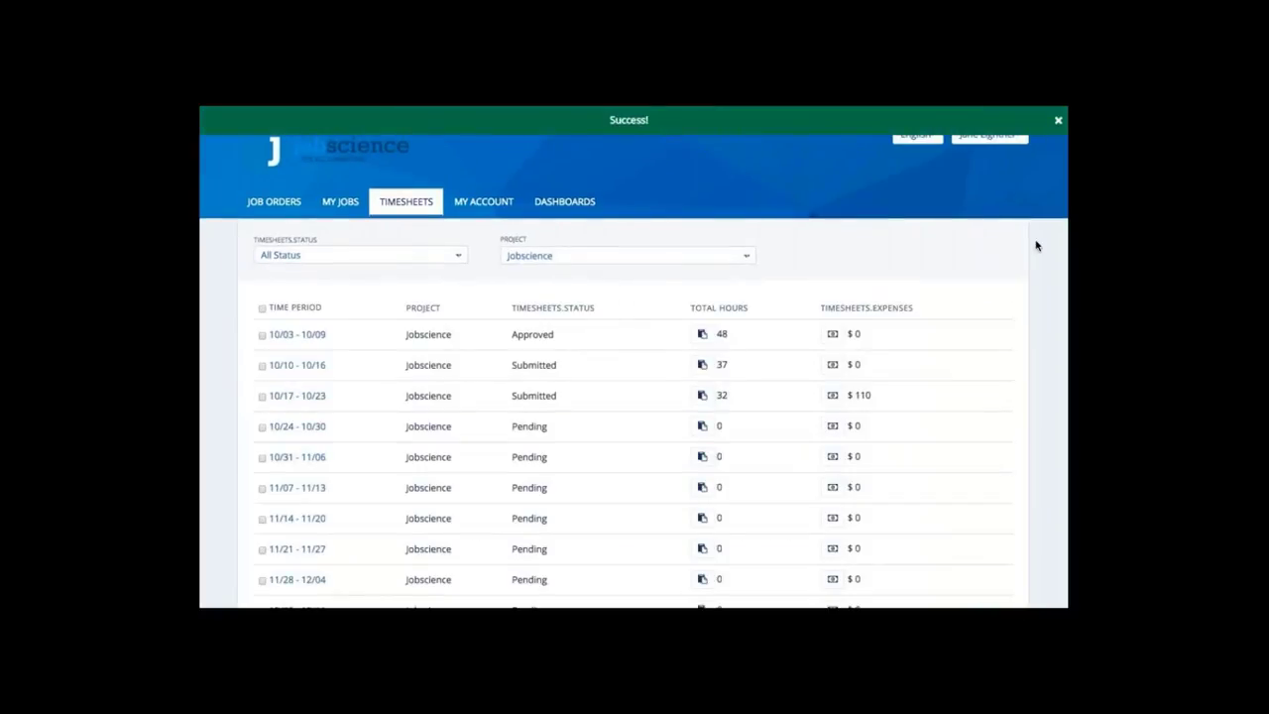
left_click(1058, 120)
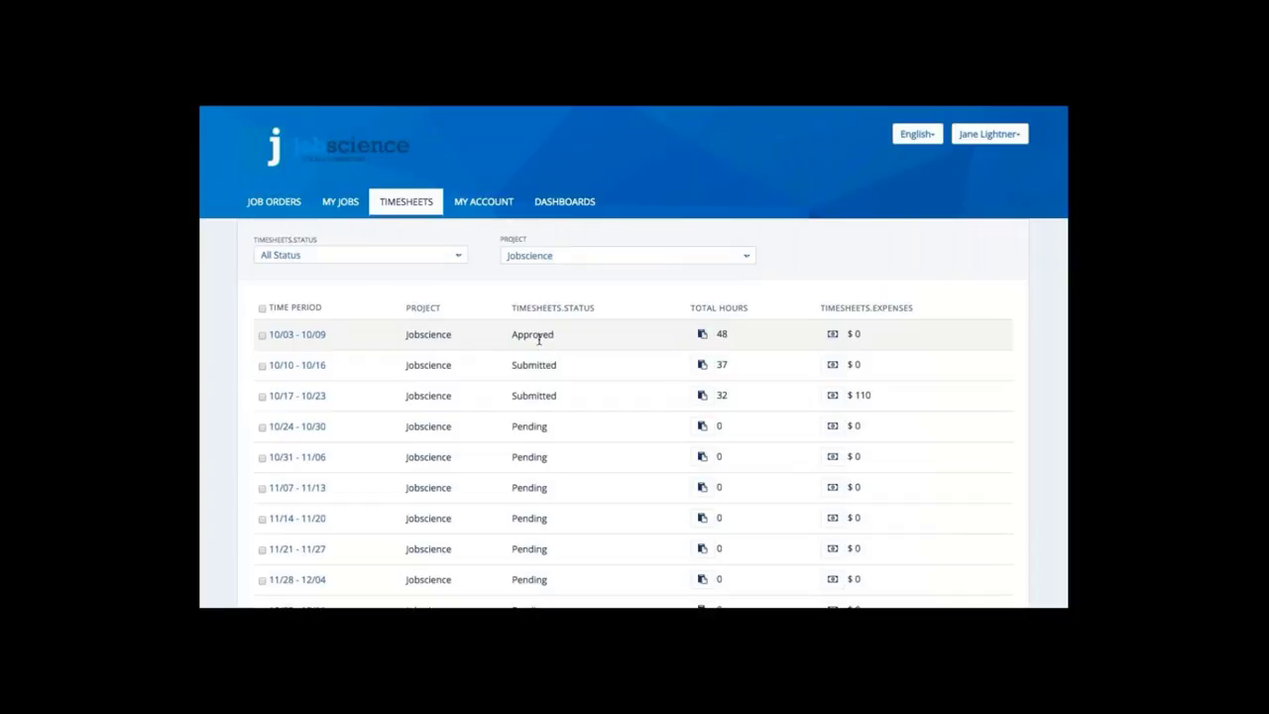
Step: Approve the 10/10 - 10/16 and 10/17 - 10/23 timesheets together and dismiss the notification
left_click(262, 368)
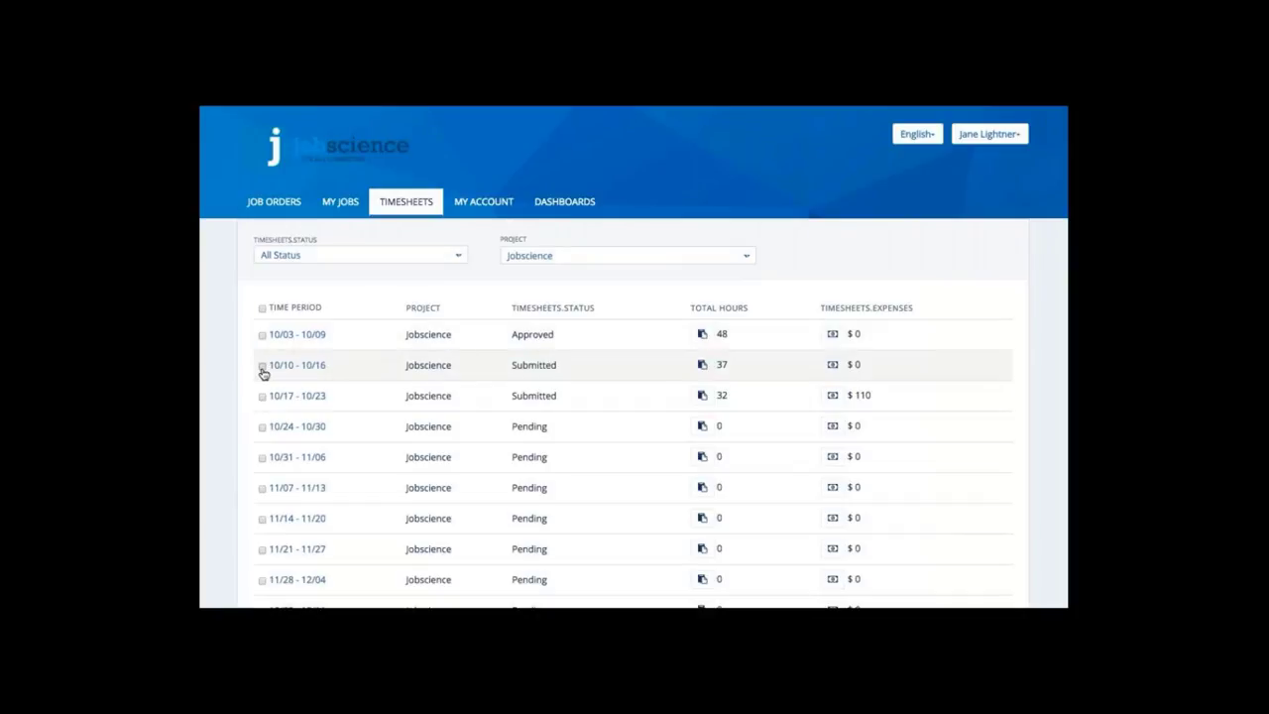
left_click(263, 397)
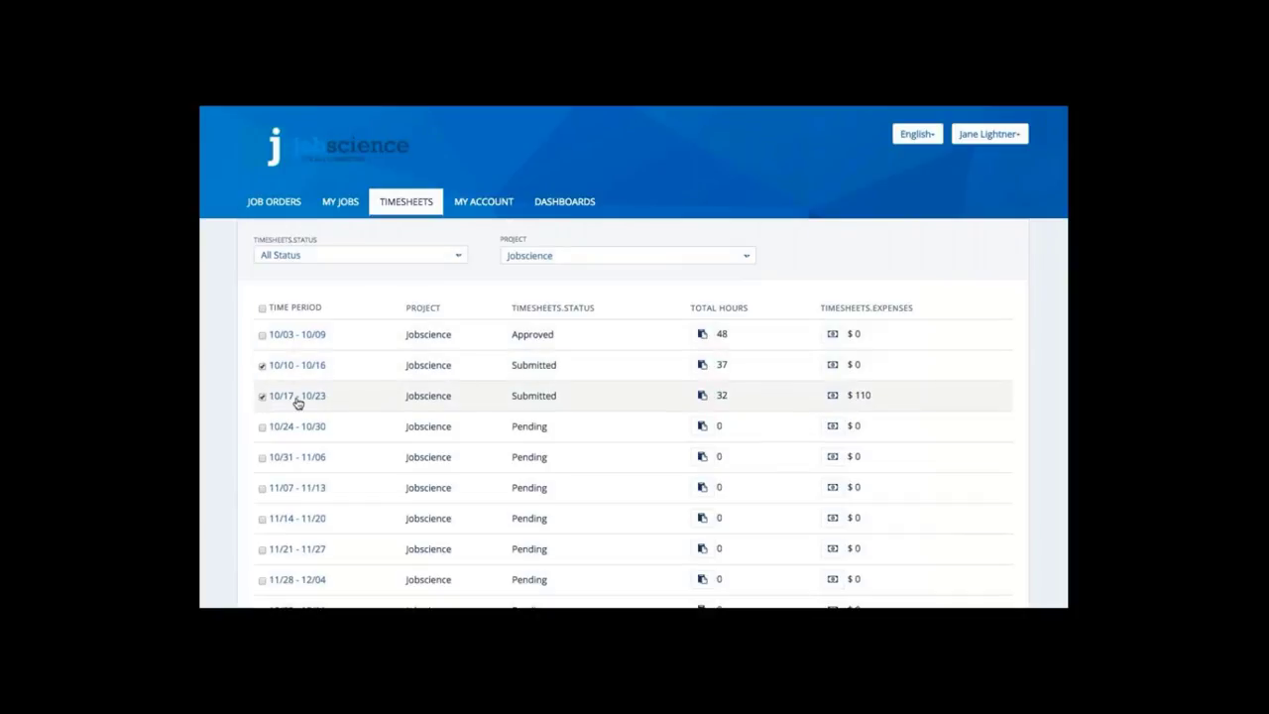
scroll(634, 397, "down", 4)
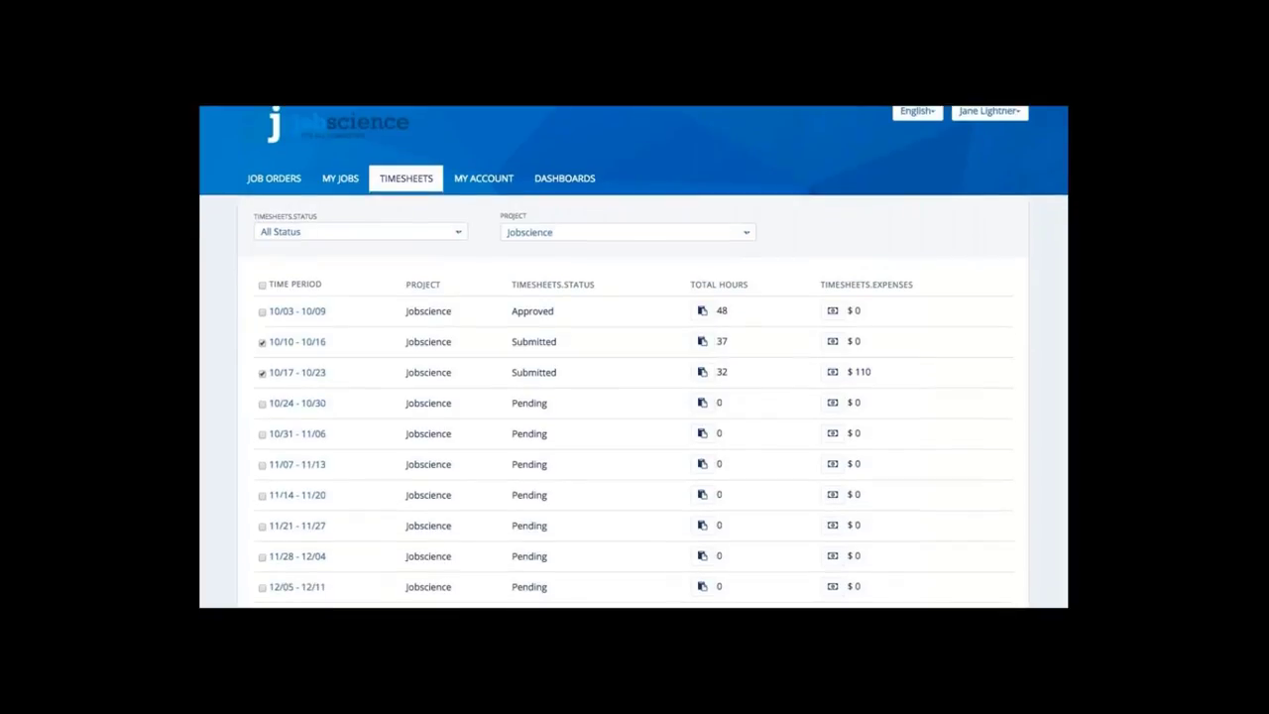
scroll(634, 357, "down", 3)
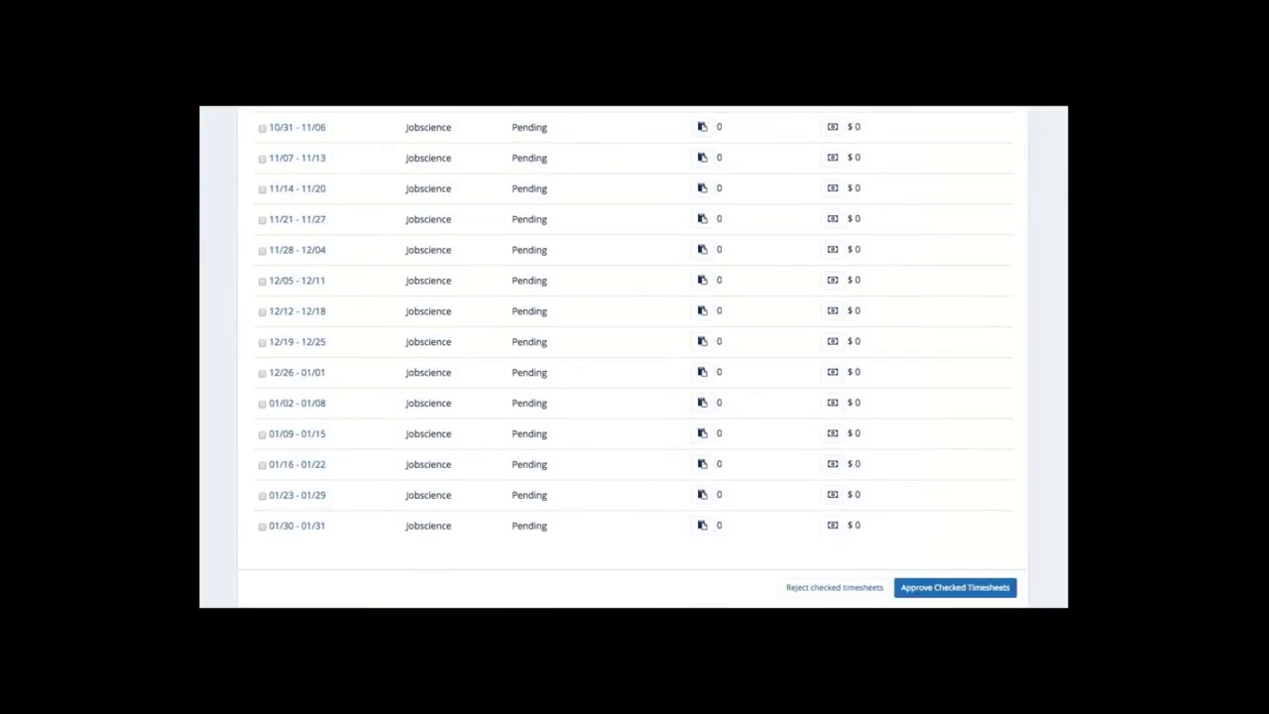
left_click(965, 592)
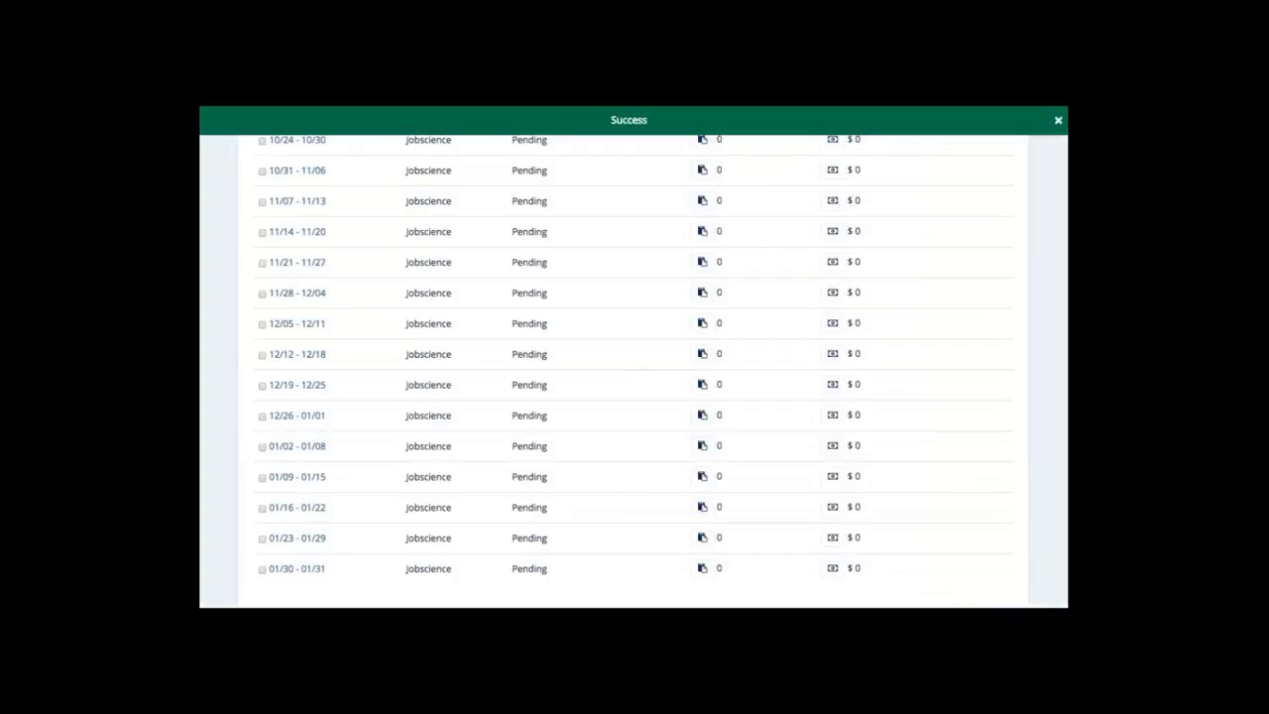
scroll(1060, 238, "up", 6)
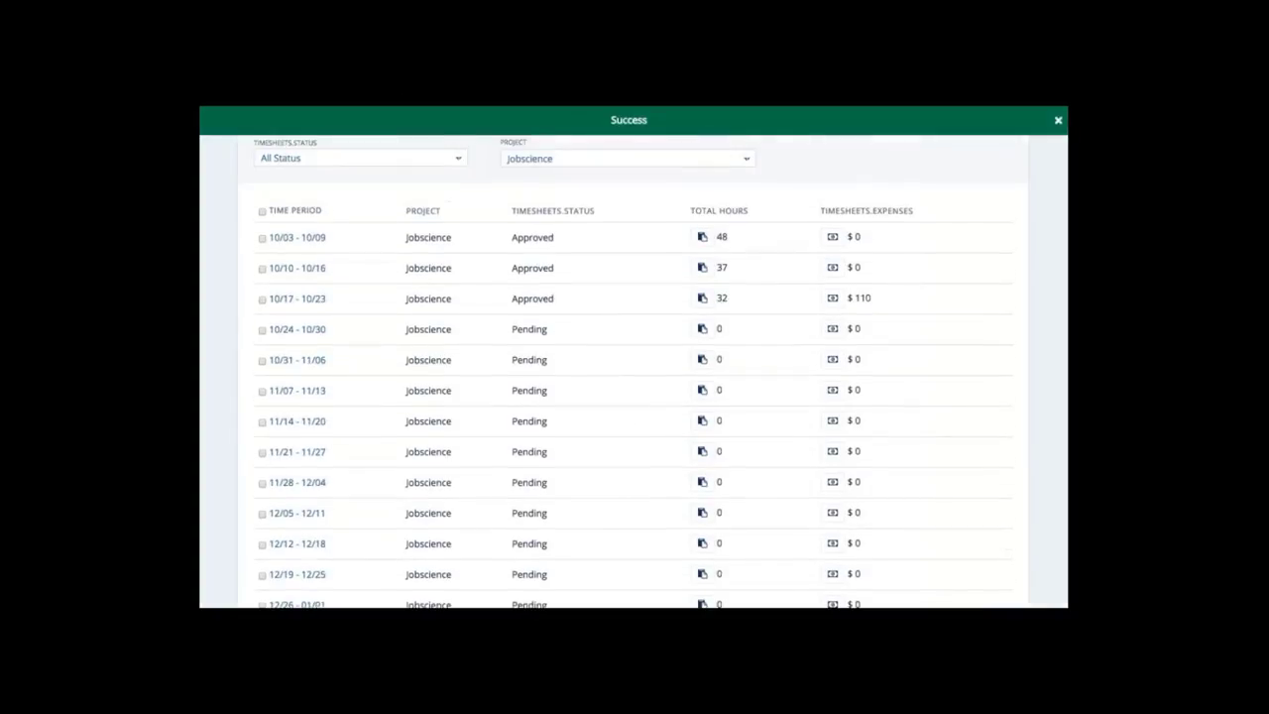
left_click(1058, 123)
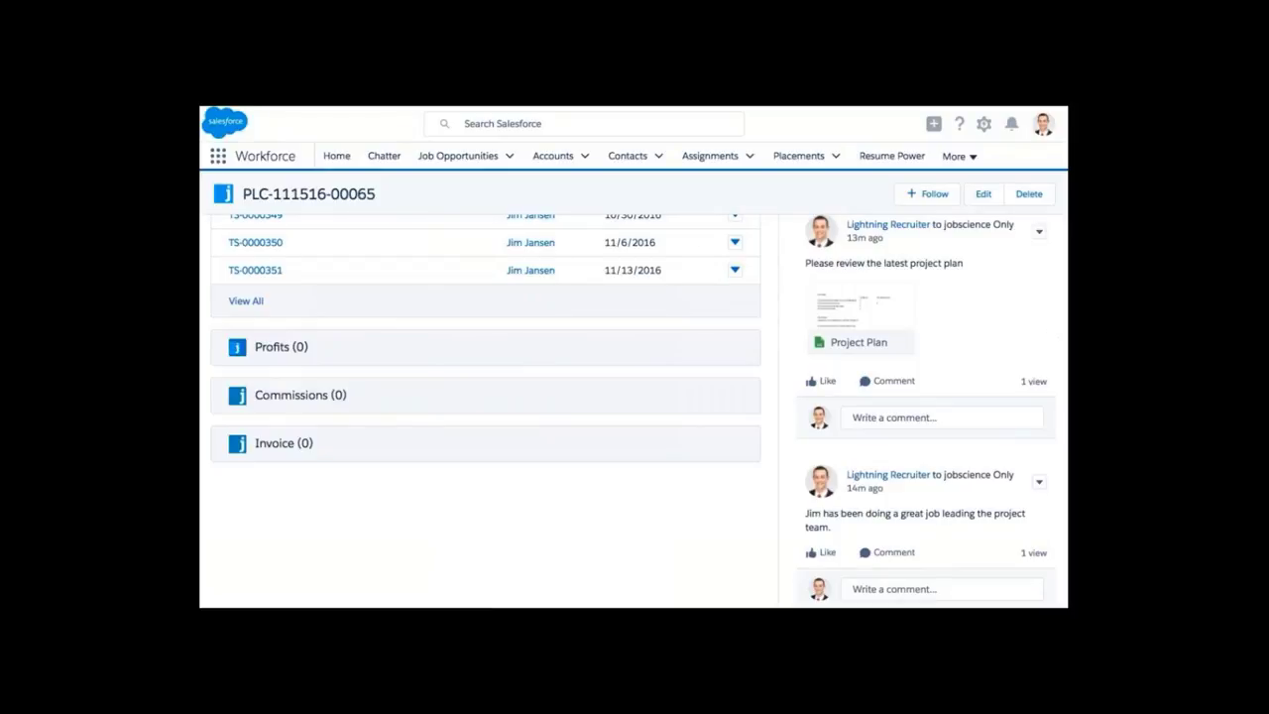
Step: Reload the placement record in Salesforce and review its details down to the commission information
scroll(633, 412, "up", 1)
scroll(635, 396, "up", 5)
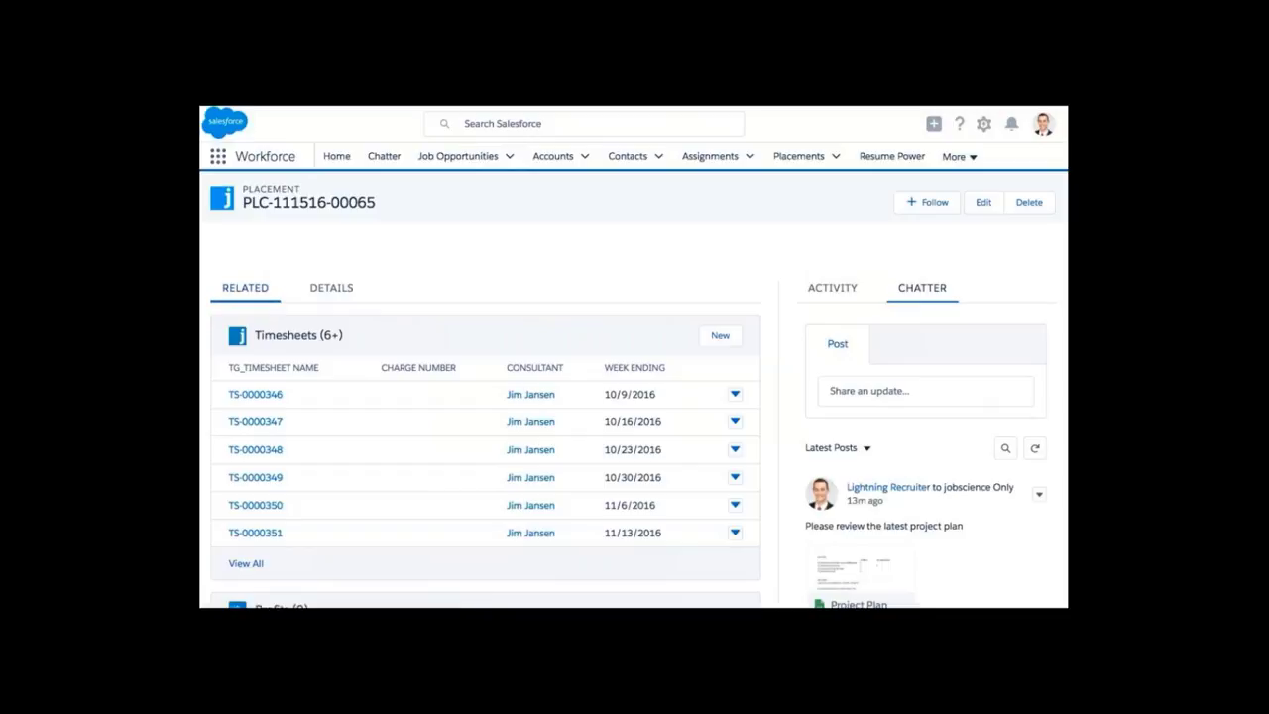
left_click(476, 113)
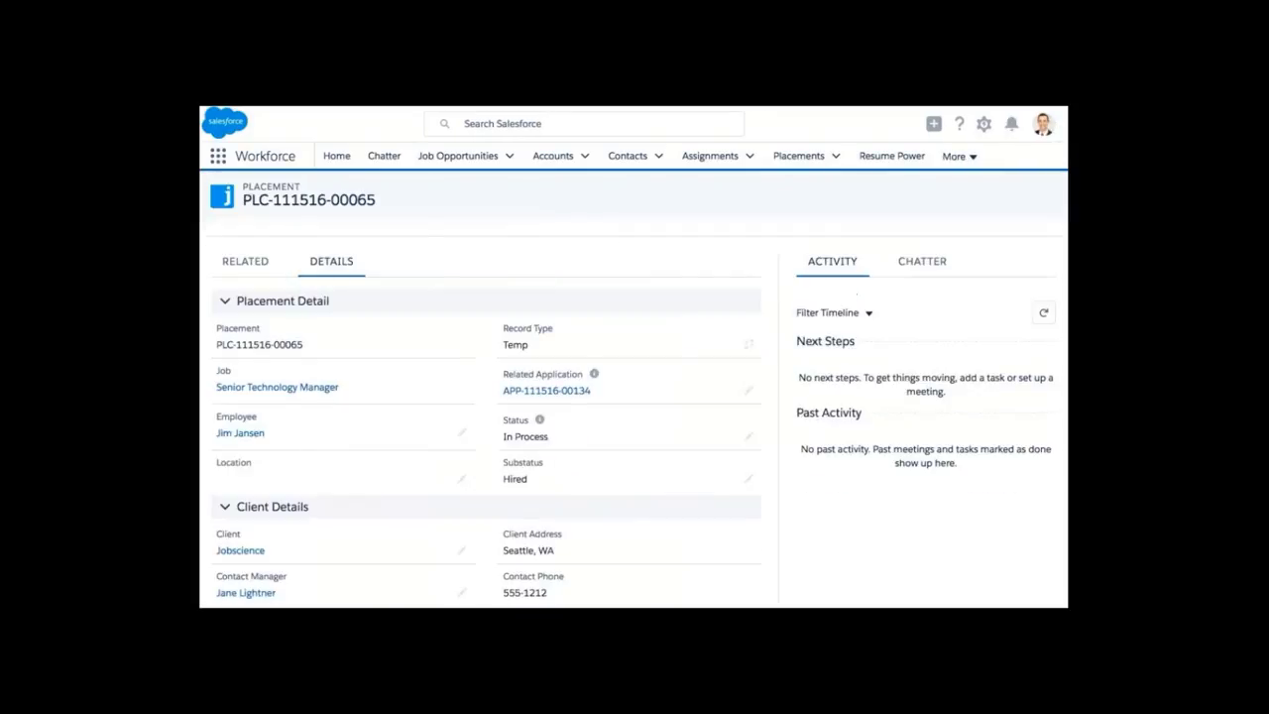
scroll(633, 394, "down", 1)
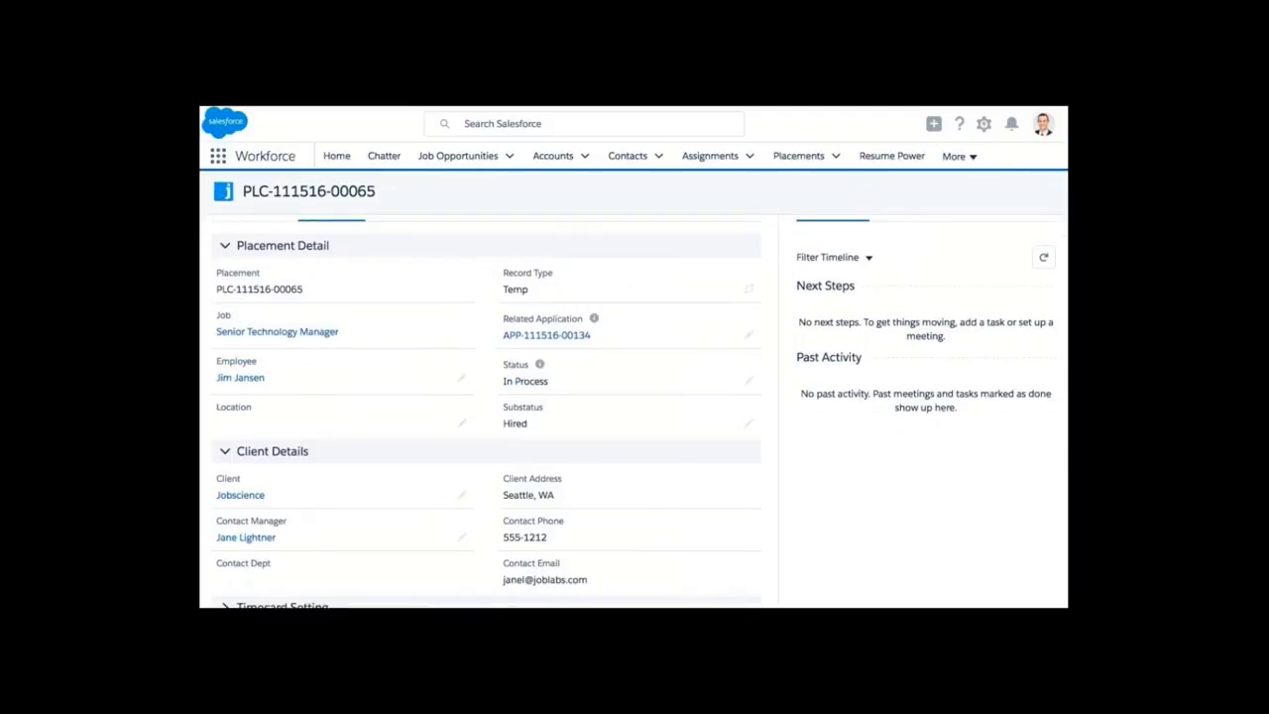
scroll(632, 394, "down", 2)
scroll(633, 393, "down", 6)
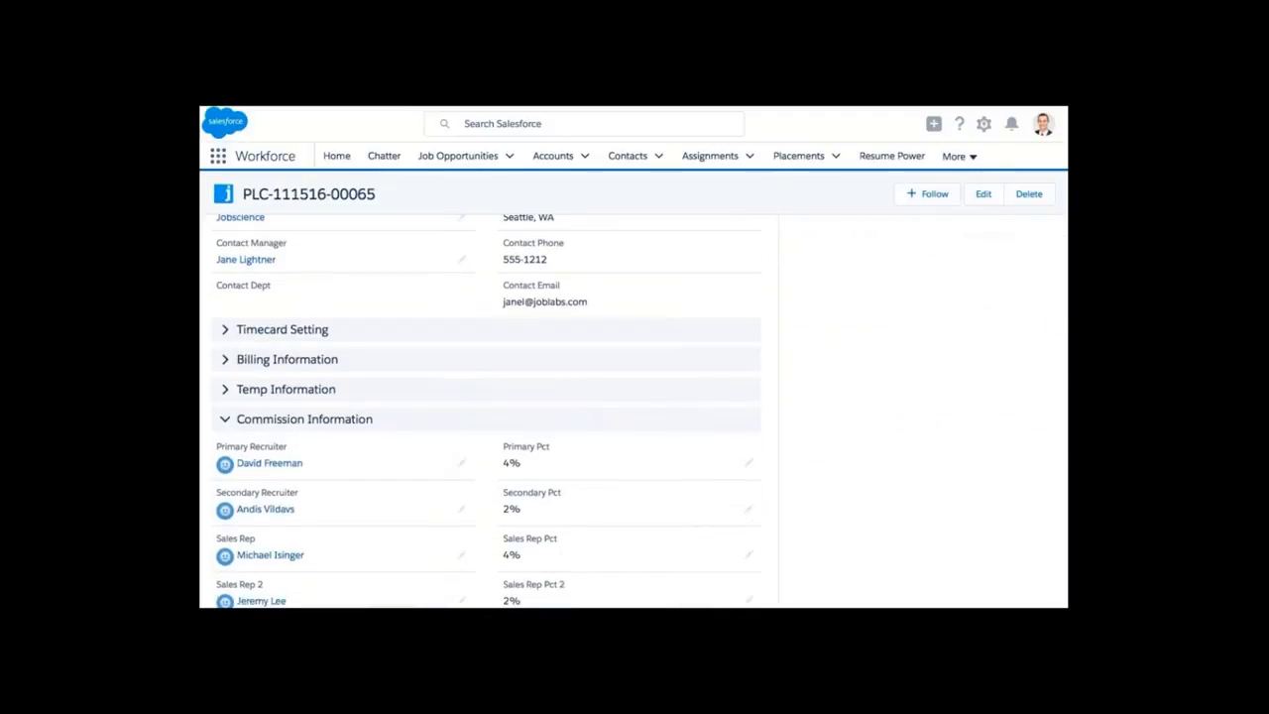
scroll(633, 394, "up", 10)
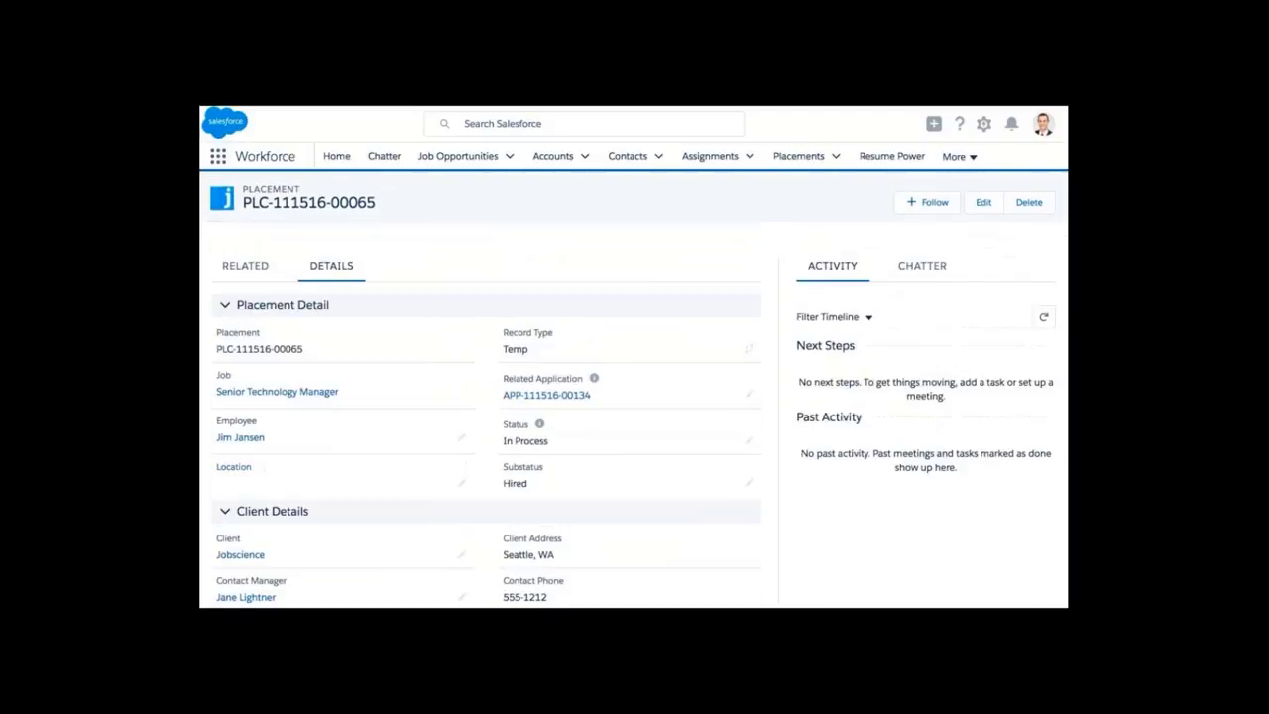
Step: Examine the profits, commissions and invoices related to the placement
left_click(253, 267)
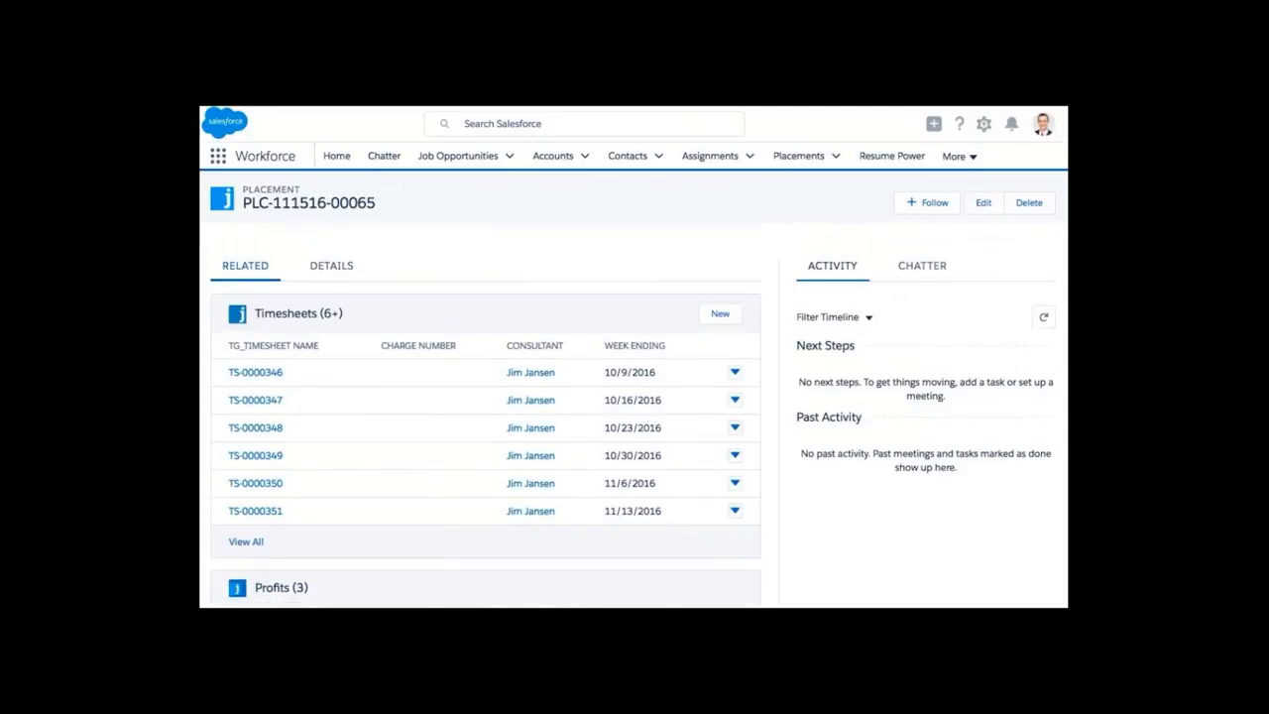
scroll(635, 396, "down", 3)
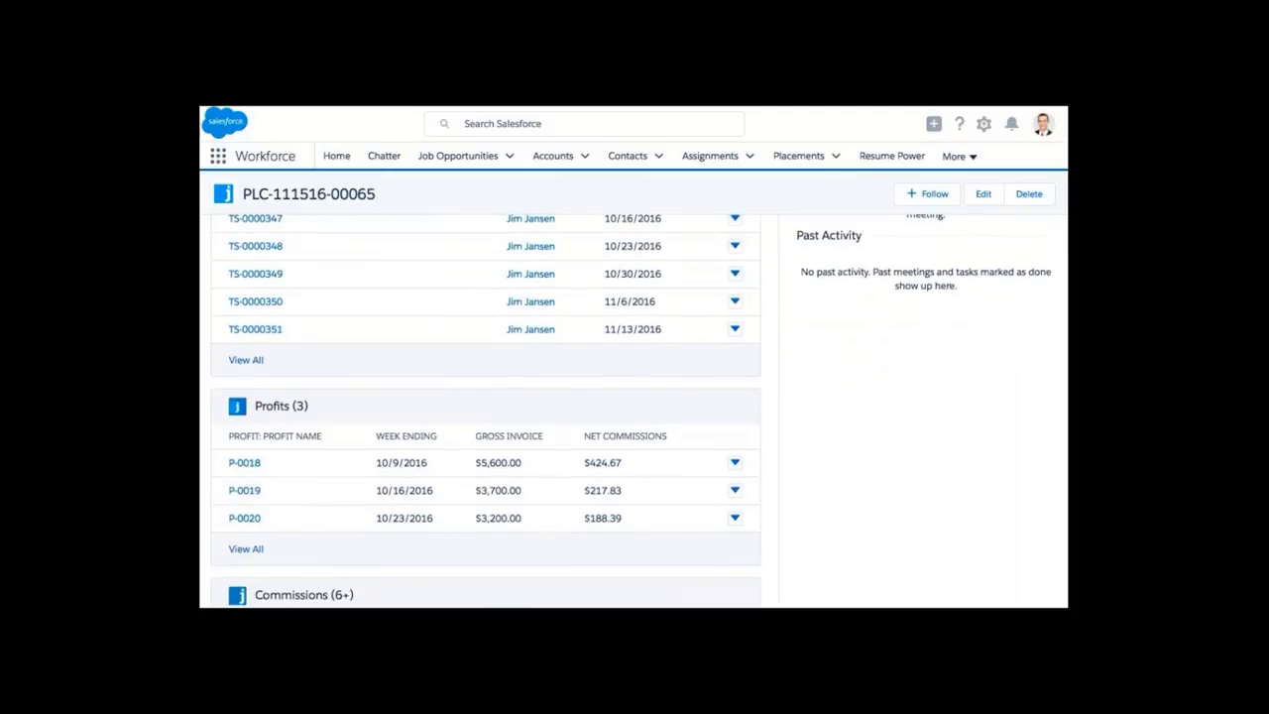
scroll(634, 411, "down", 2)
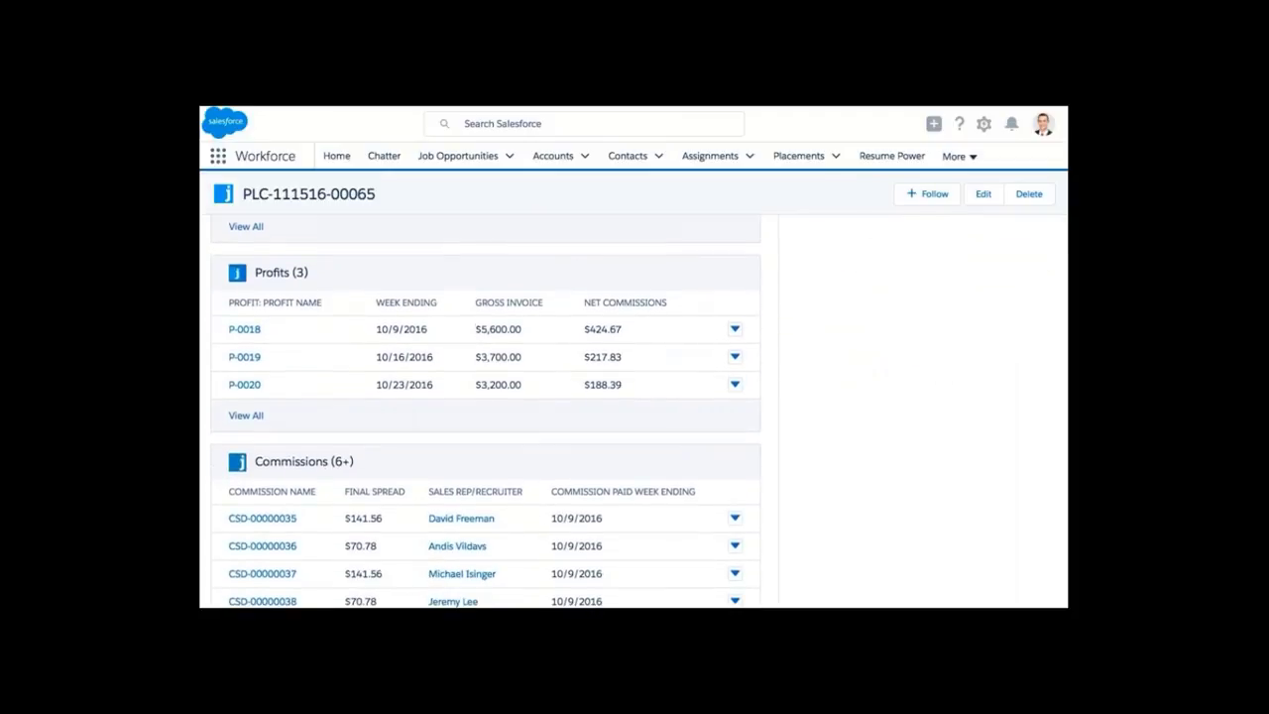
scroll(635, 412, "down", 2)
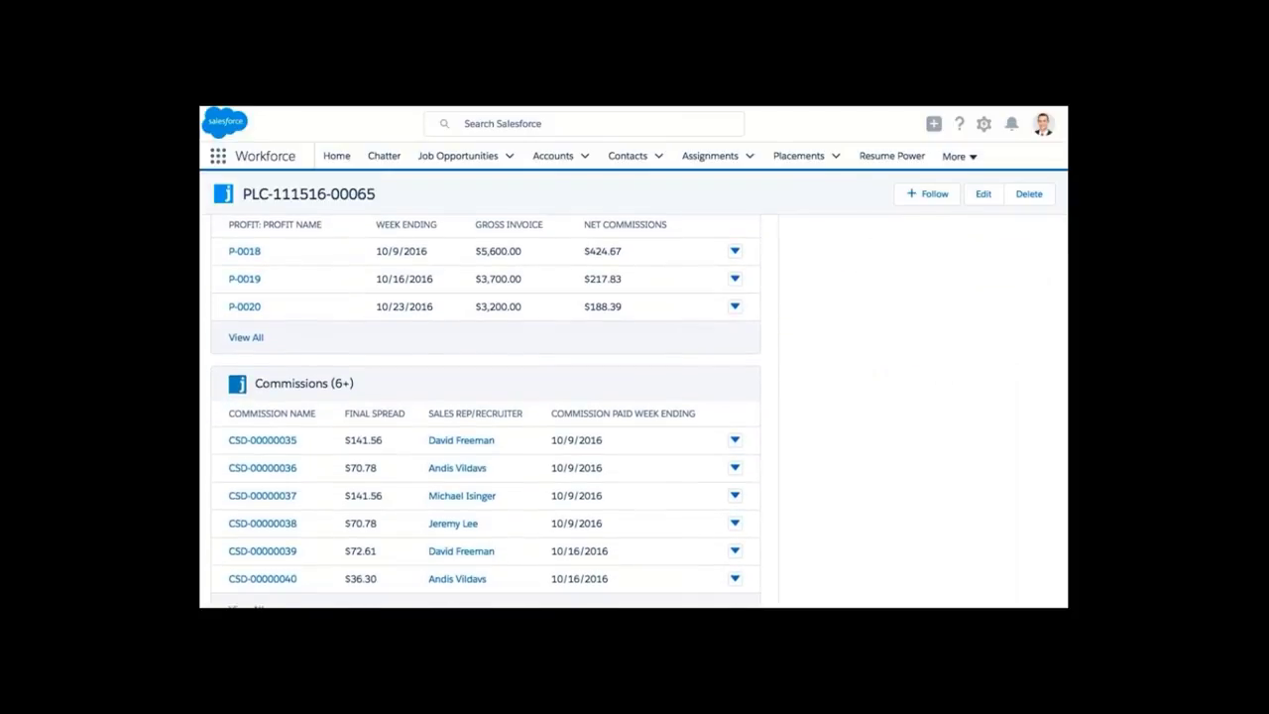
mouse_move(256, 260)
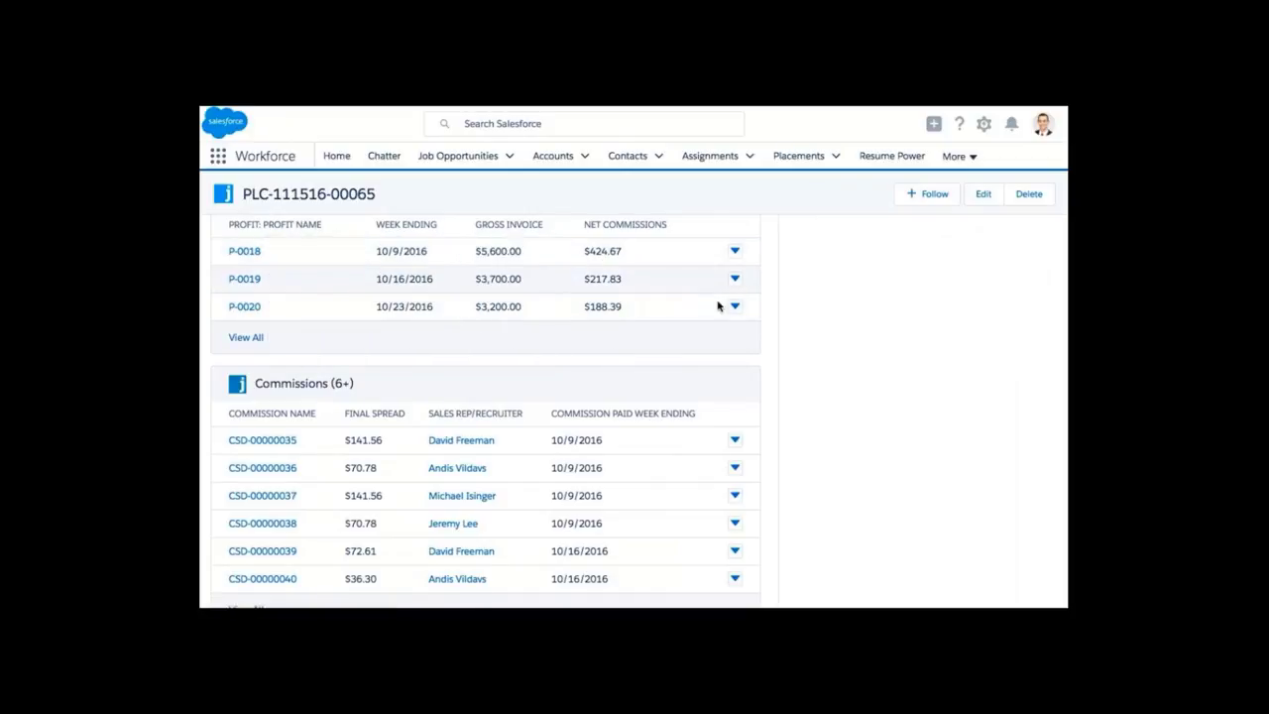
scroll(486, 410, "down", 3)
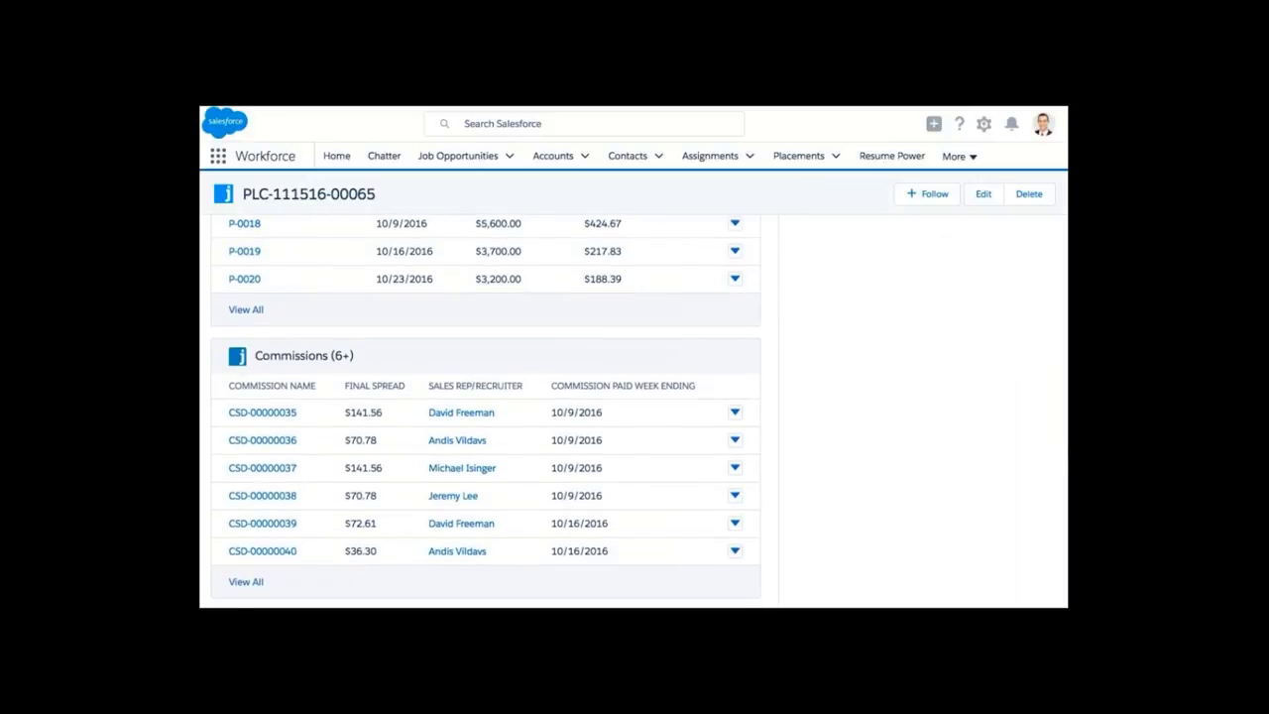
scroll(485, 411, "down", 2)
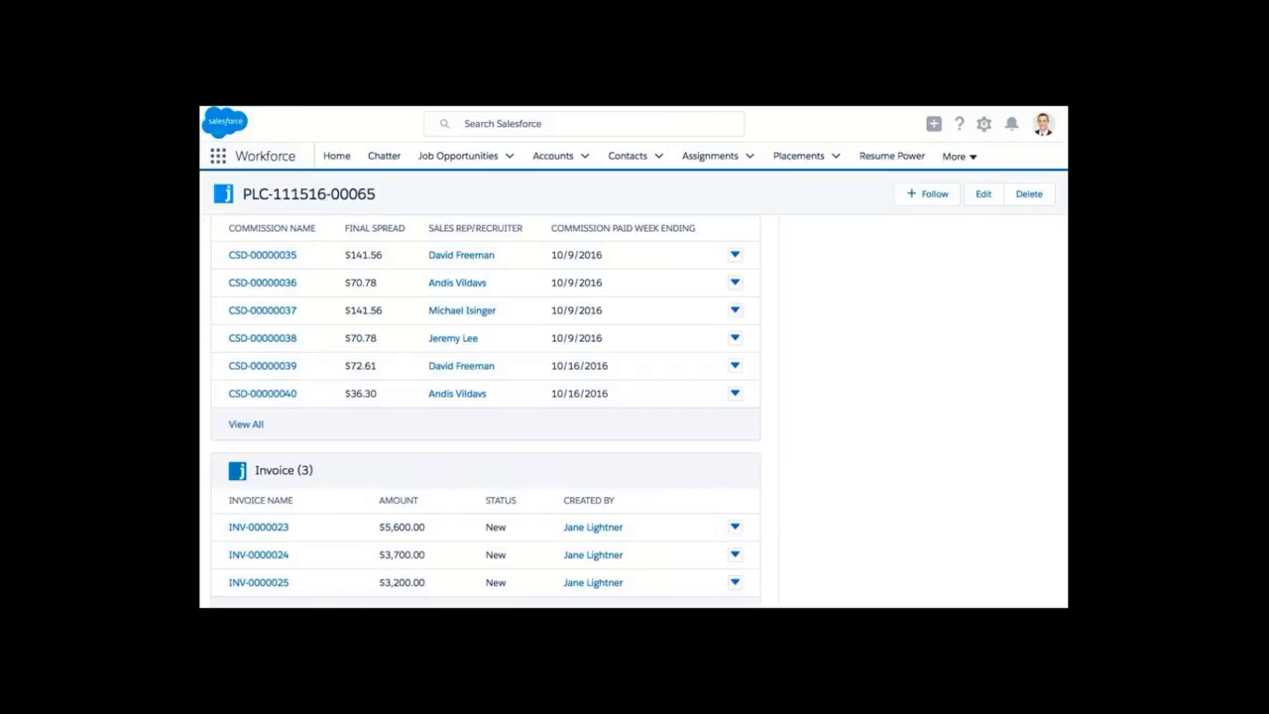
right_click(982, 606)
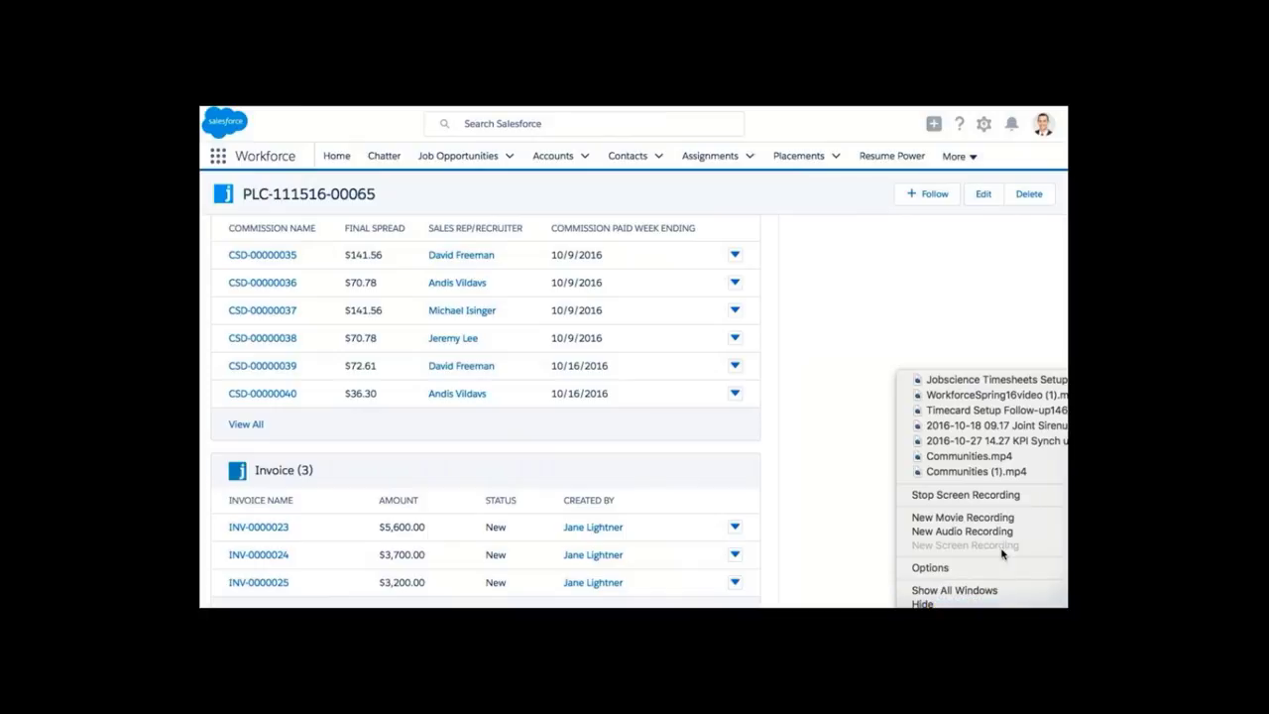
left_click(1001, 499)
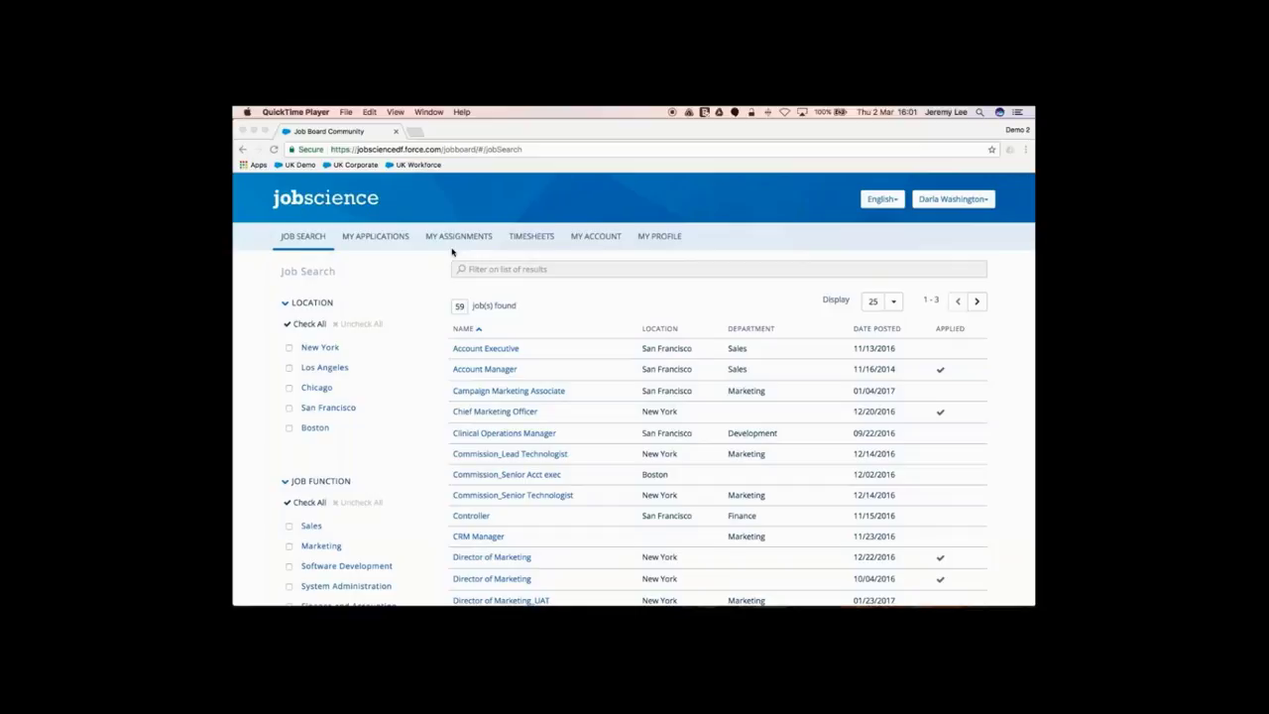
Step: Review the candidate's job applications, assignments and pending timesheets in the job board portal, including the assignment filter options
left_click(397, 240)
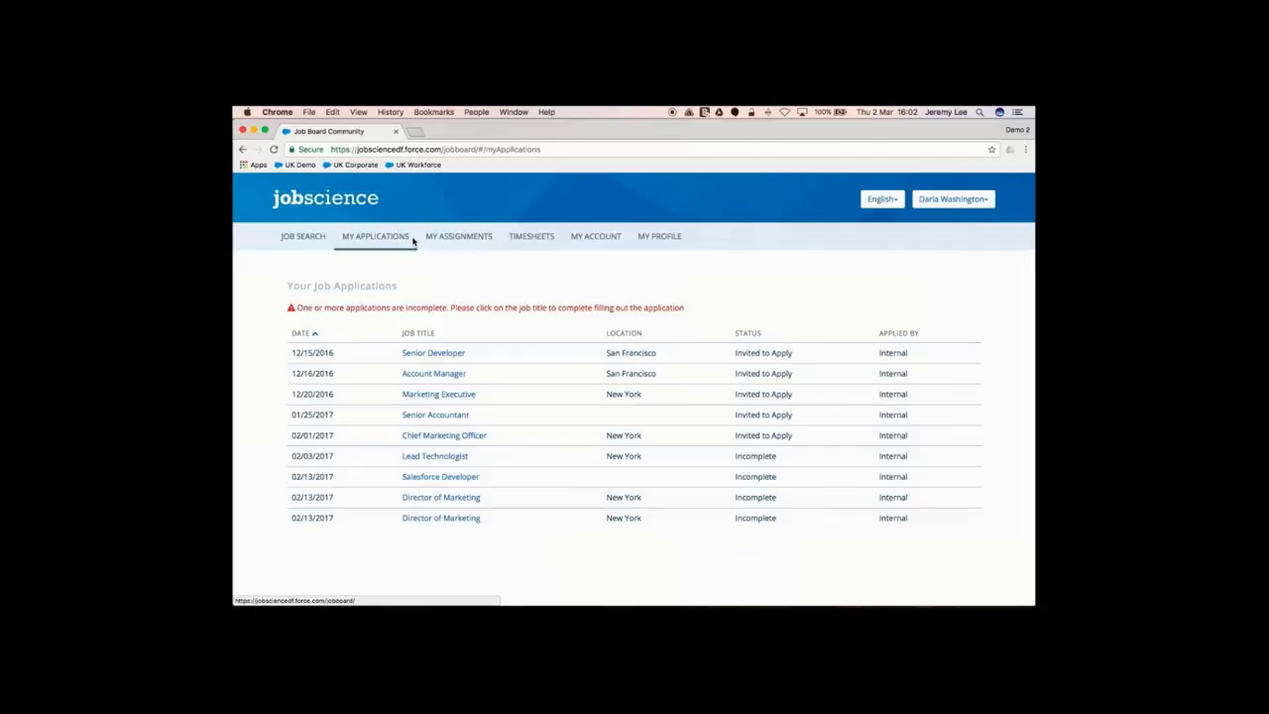
left_click(434, 240)
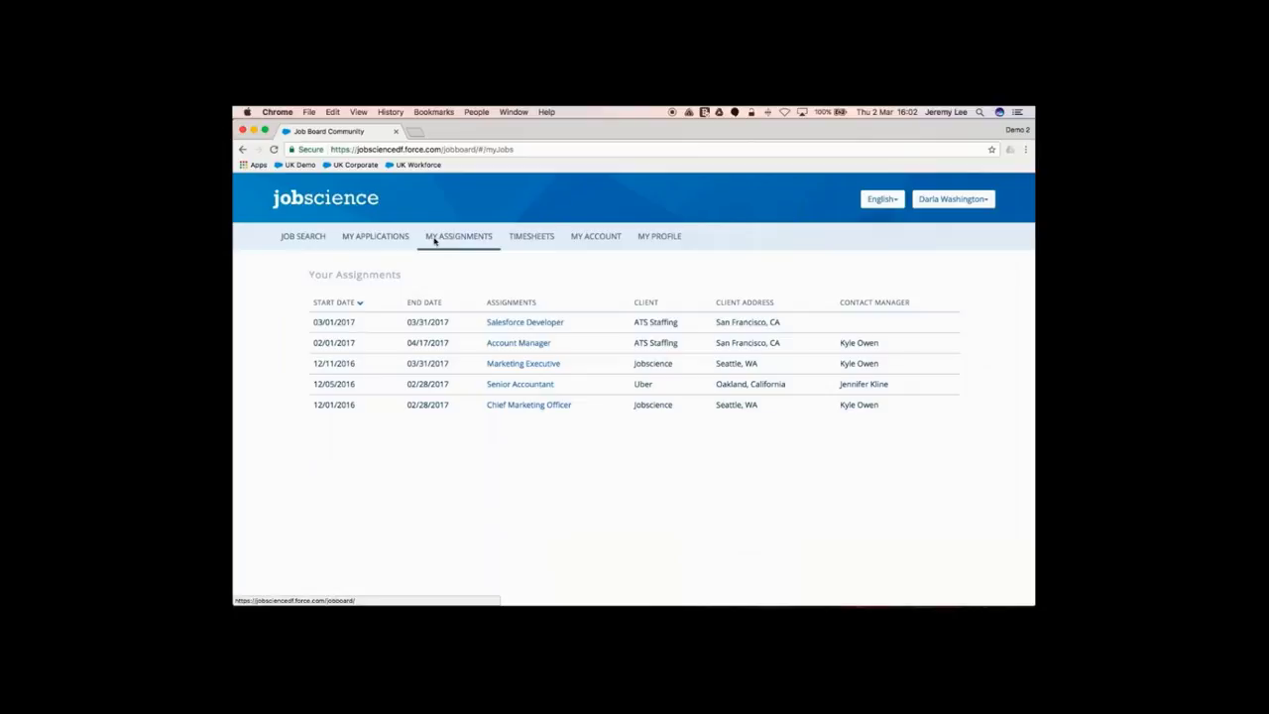
left_click(524, 238)
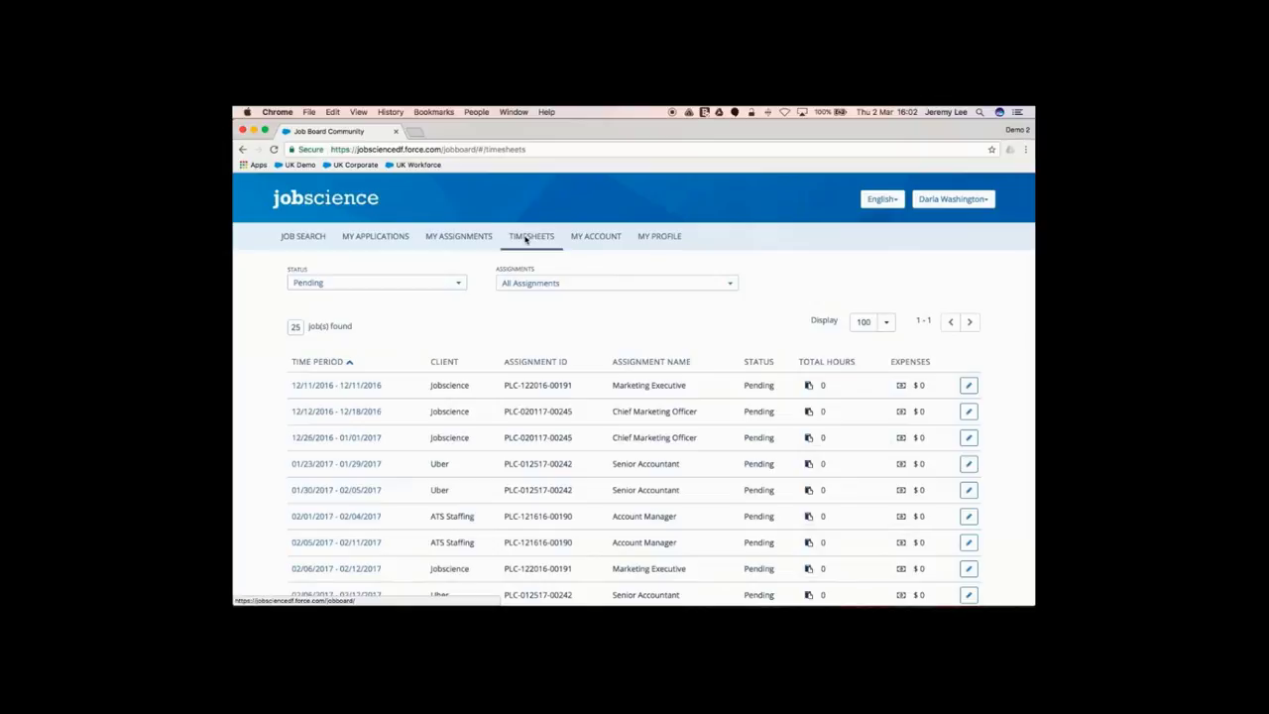
left_click(576, 285)
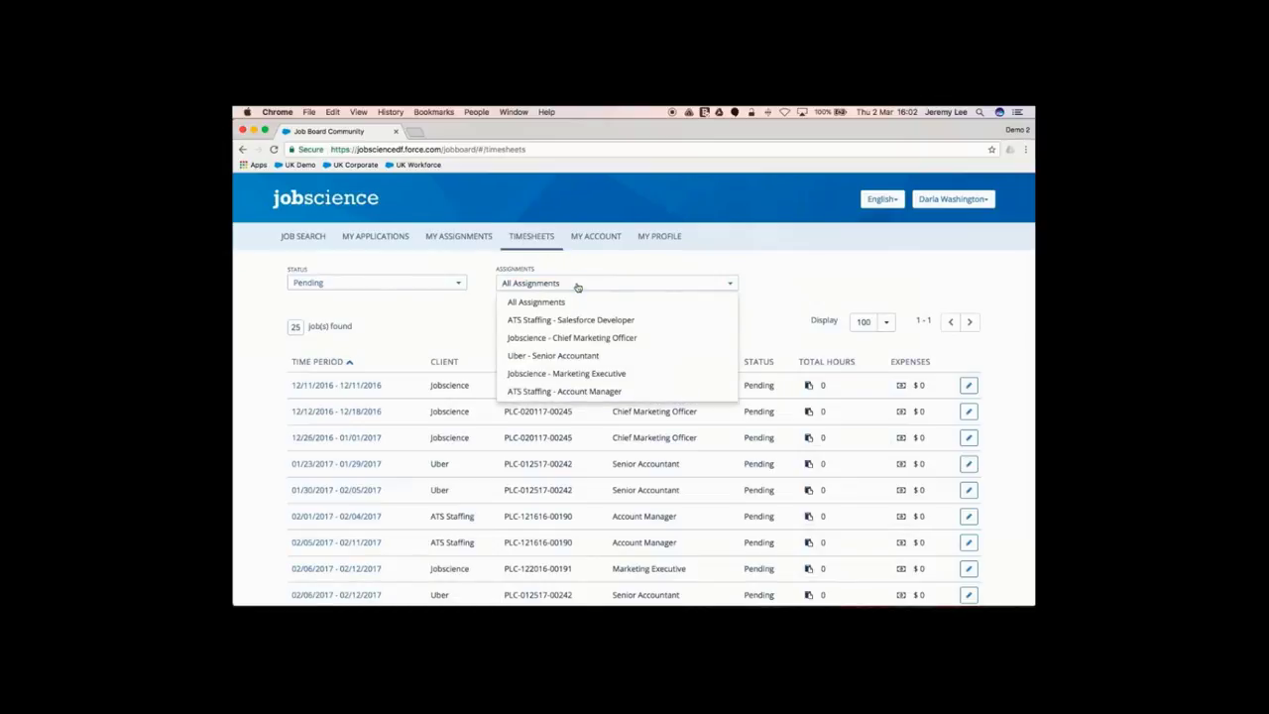
left_click(772, 285)
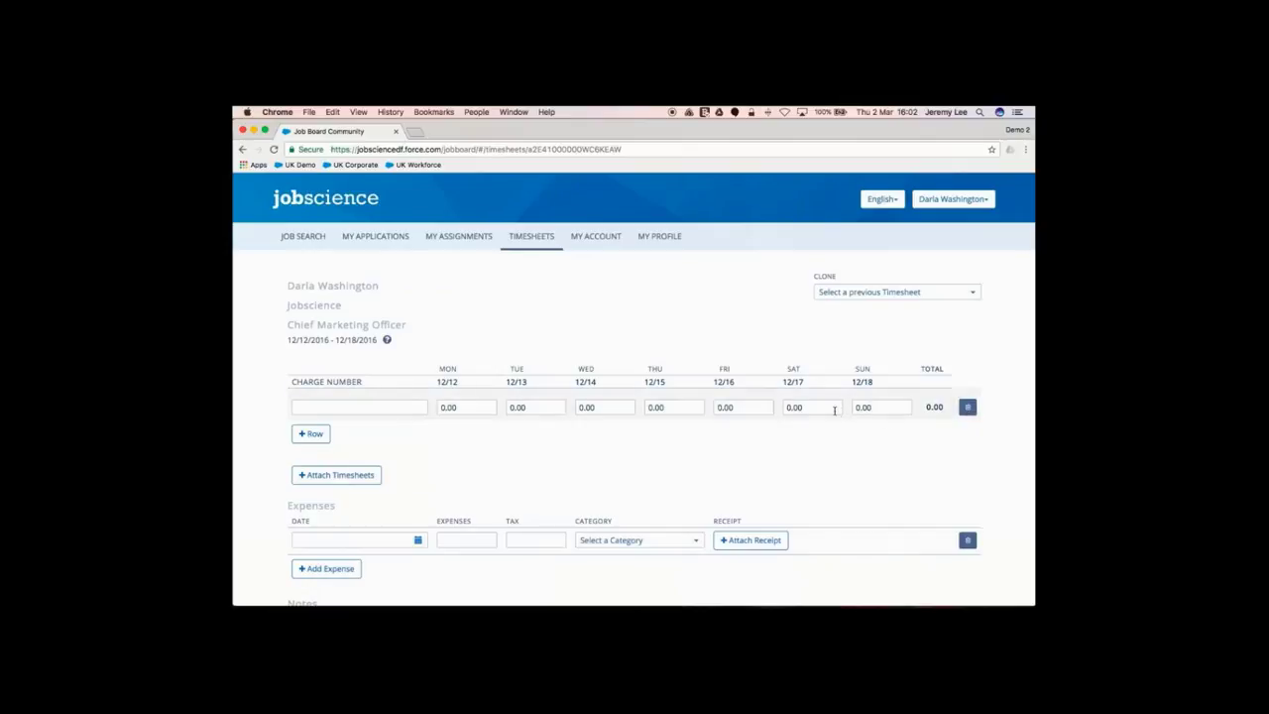
Step: Examine the Chief Marketing Officer timesheet for 12/12/2016 - 12/18/2016, from the daily hours through expenses and notes to submission
scroll(565, 434, "down", 1)
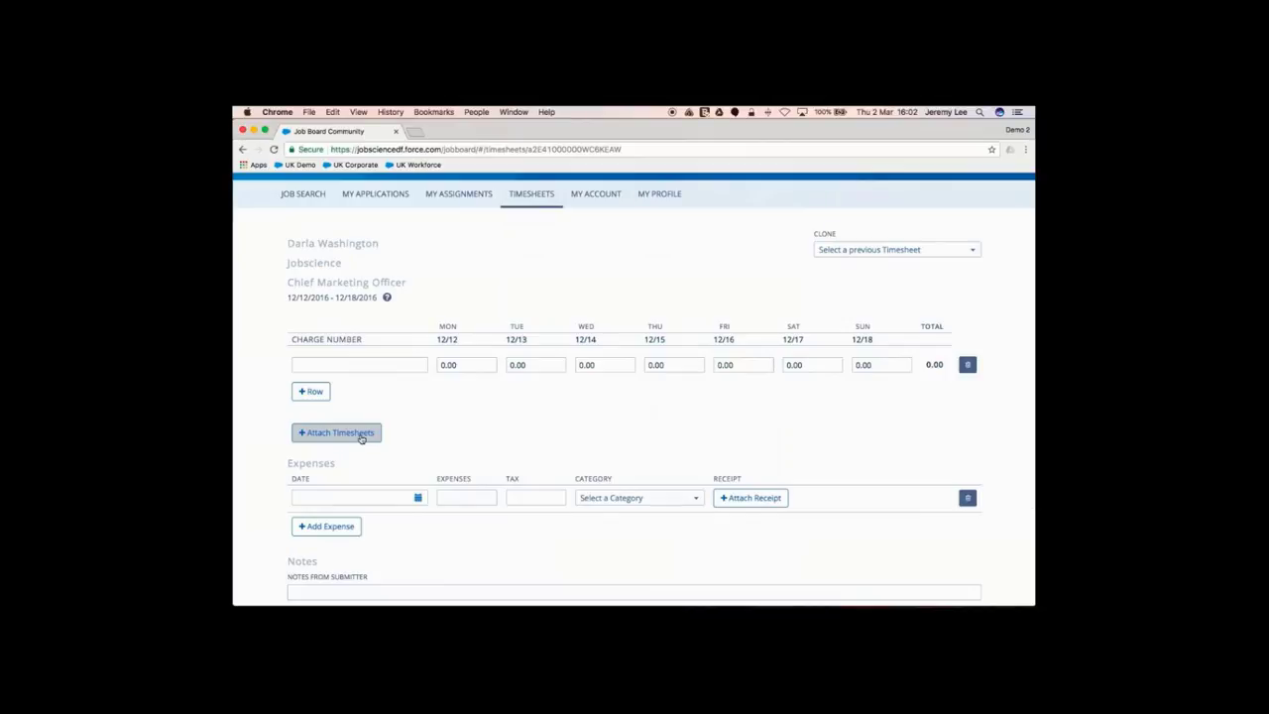
scroll(362, 439, "down", 2)
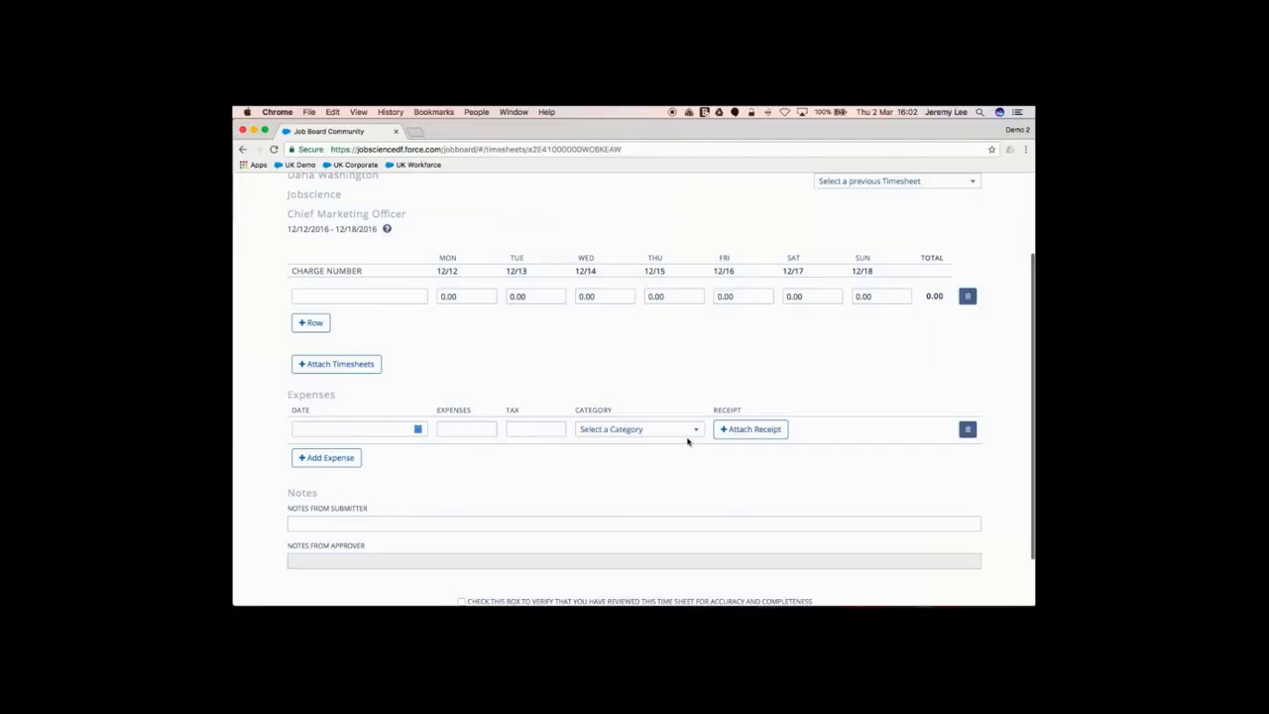
scroll(753, 437, "down", 2)
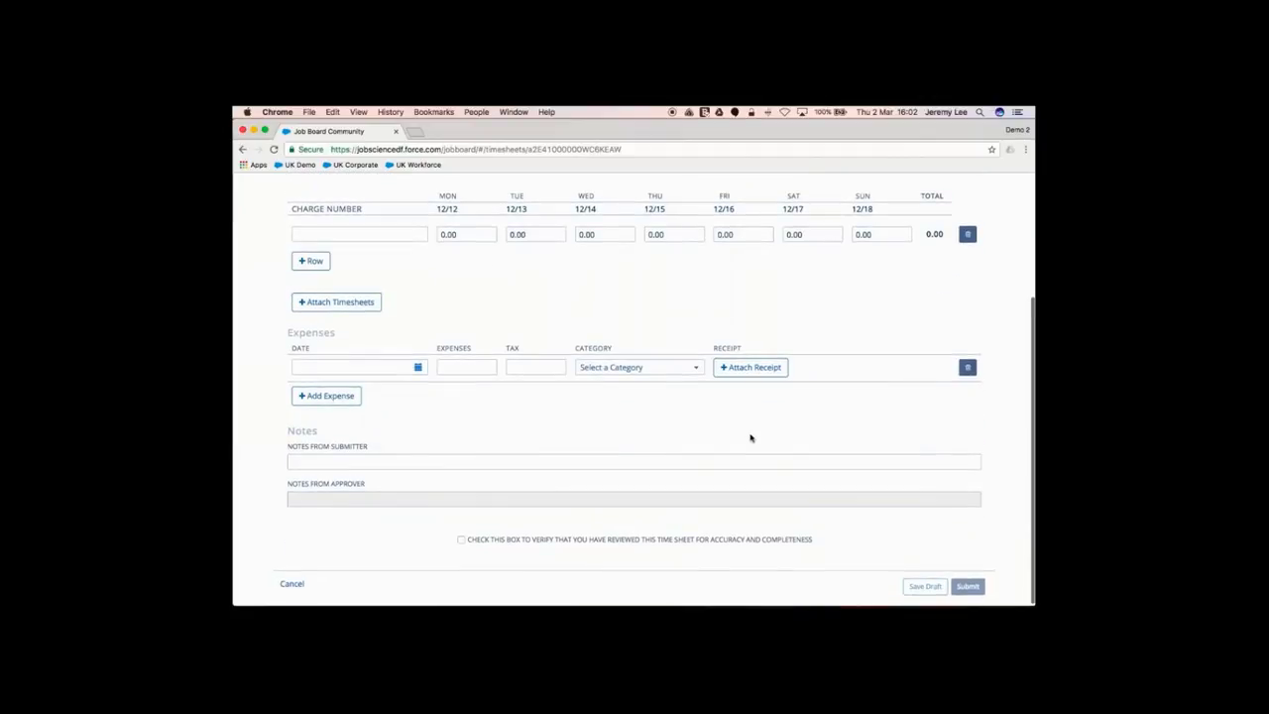
scroll(750, 437, "up", 5)
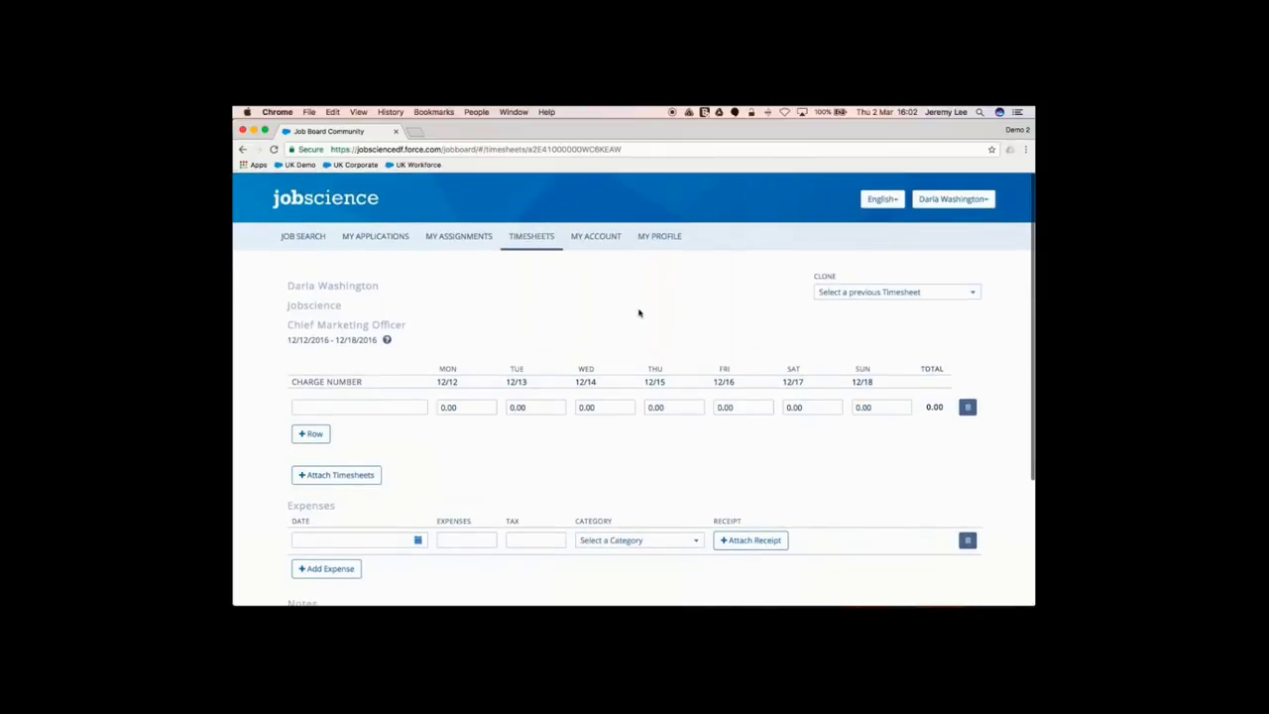
Step: View the candidate's account information and profile in the job board portal
left_click(605, 242)
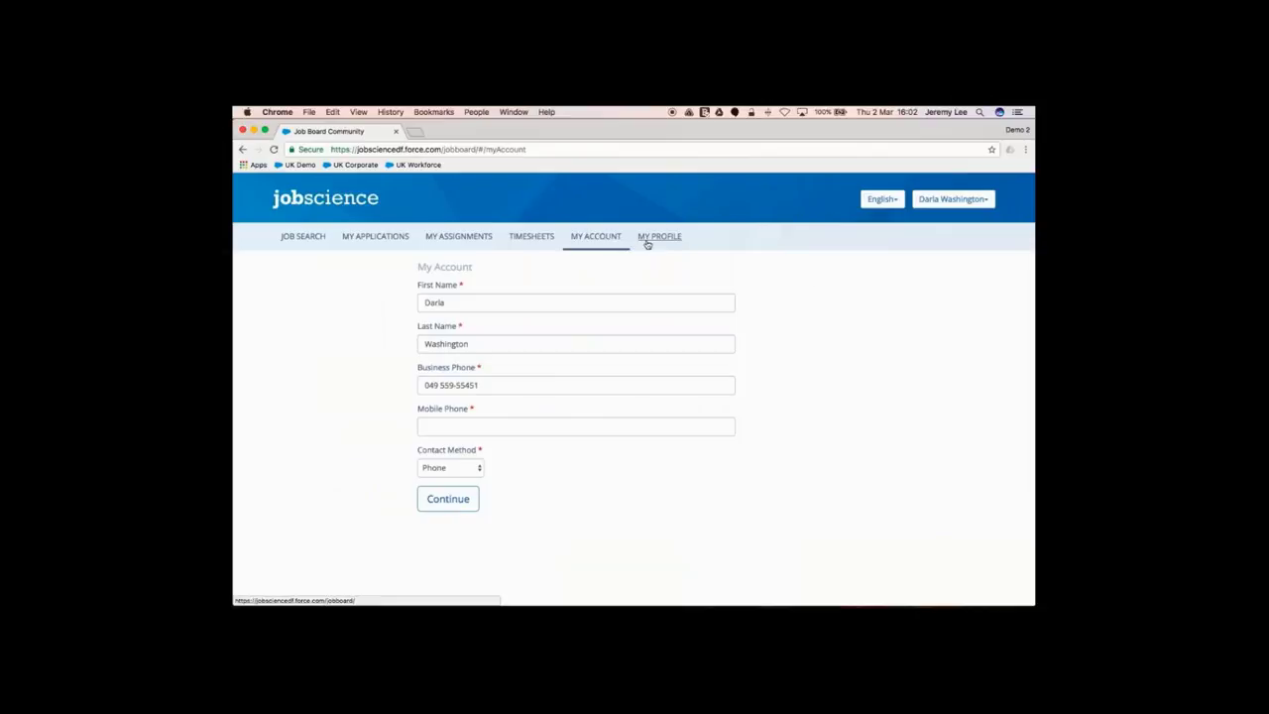
left_click(651, 240)
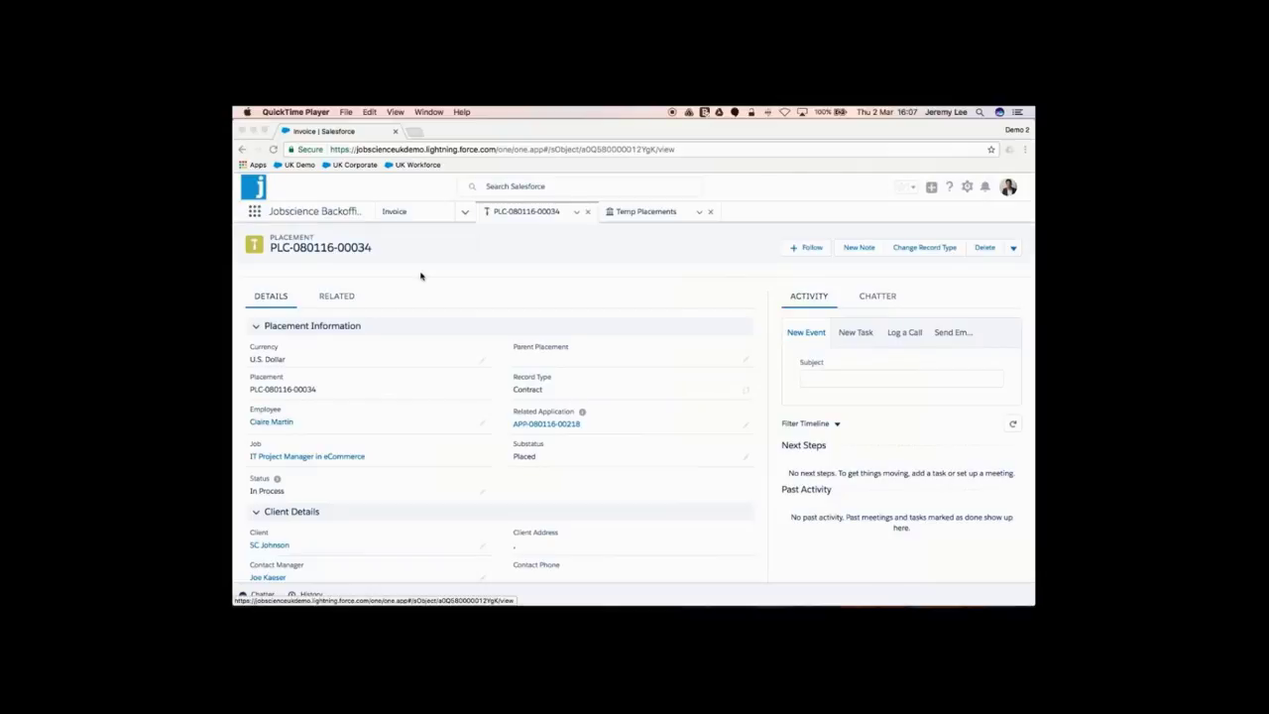
Step: Review the Salesforce placement's related timesheets, commissions, profits and invoices, and view the Temp Placements commission plan
left_click(337, 294)
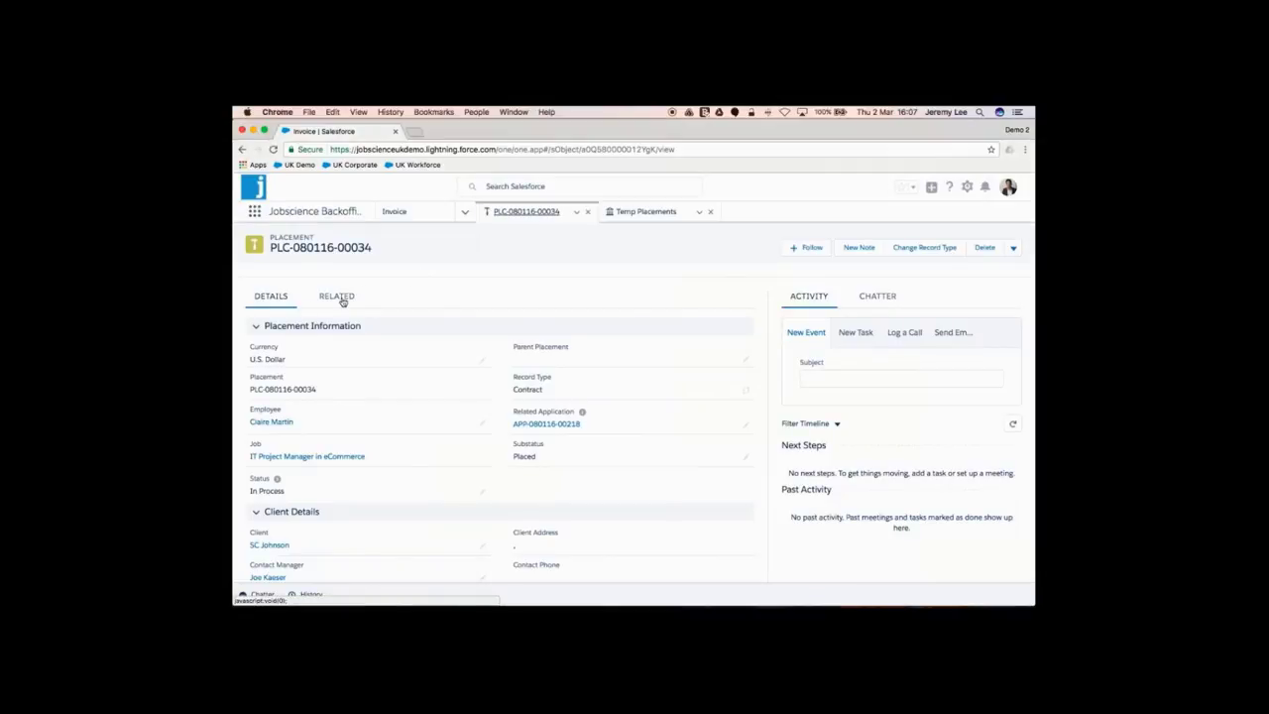
left_click(347, 297)
scroll(419, 300, "down", 2)
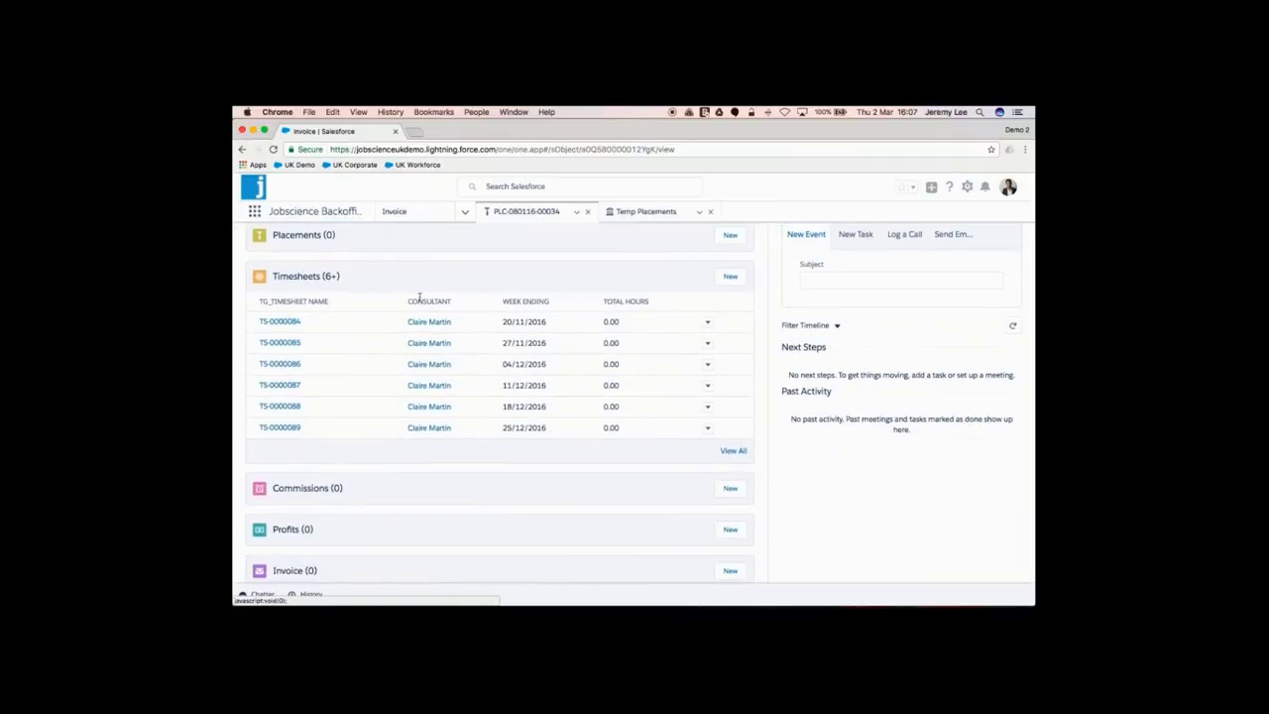
scroll(419, 299, "down", 1)
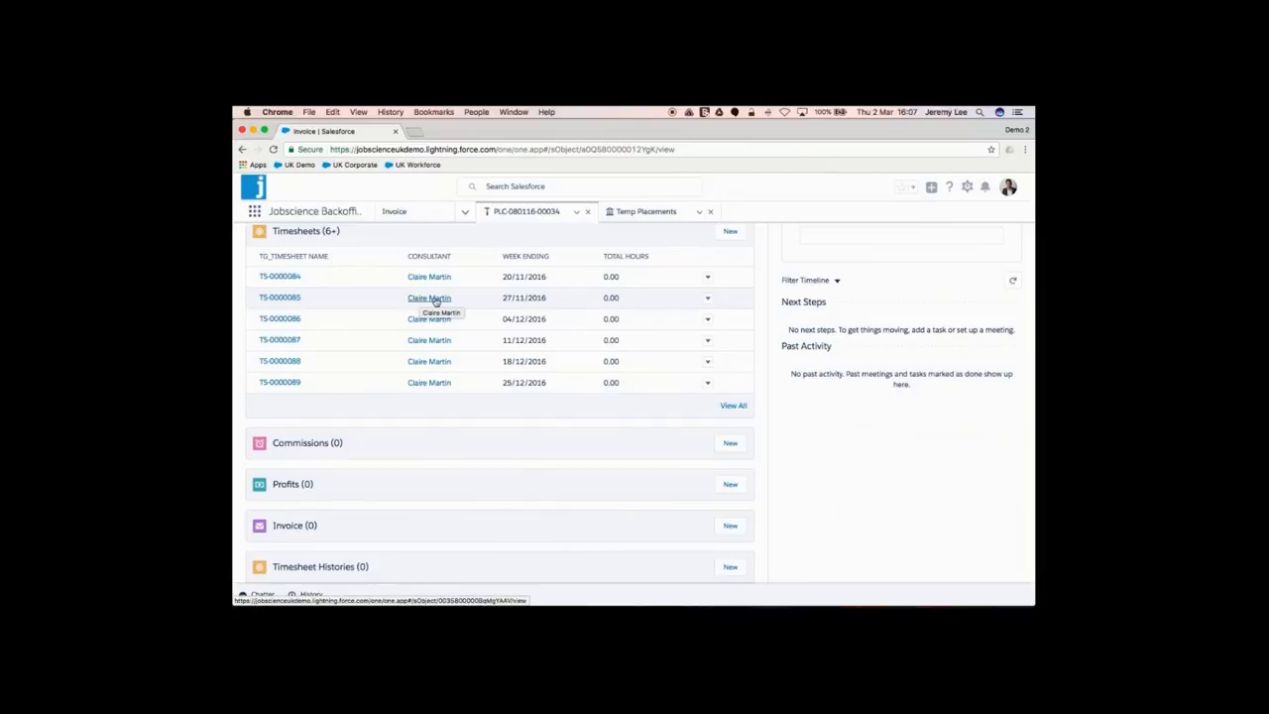
scroll(421, 299, "up", 3)
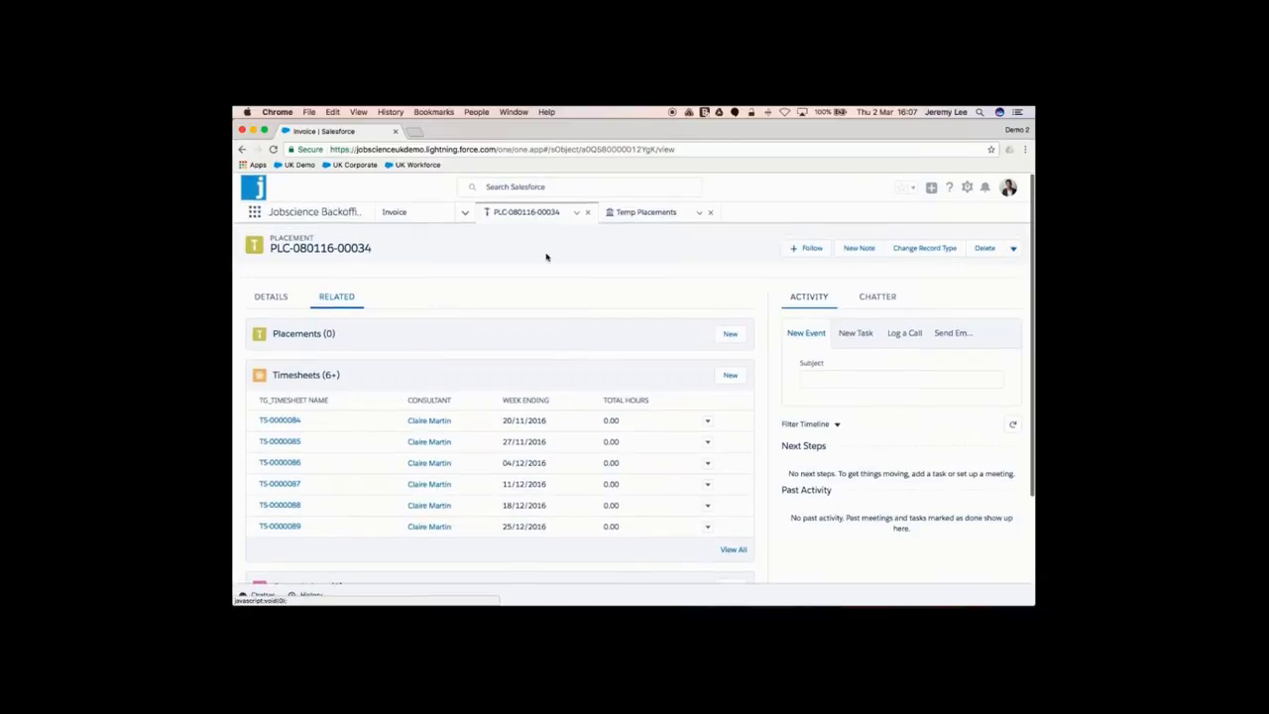
left_click(637, 215)
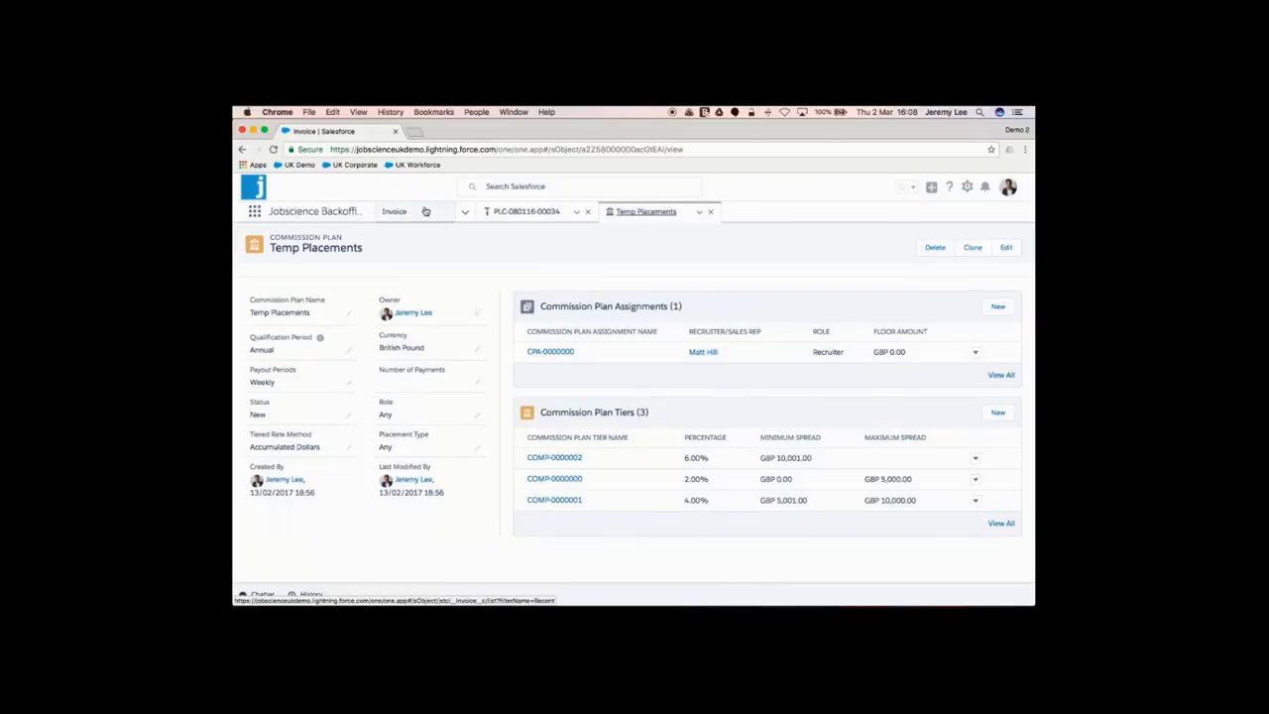
Step: Open the first recently viewed invoice and download its attached PDF to view it
left_click(411, 214)
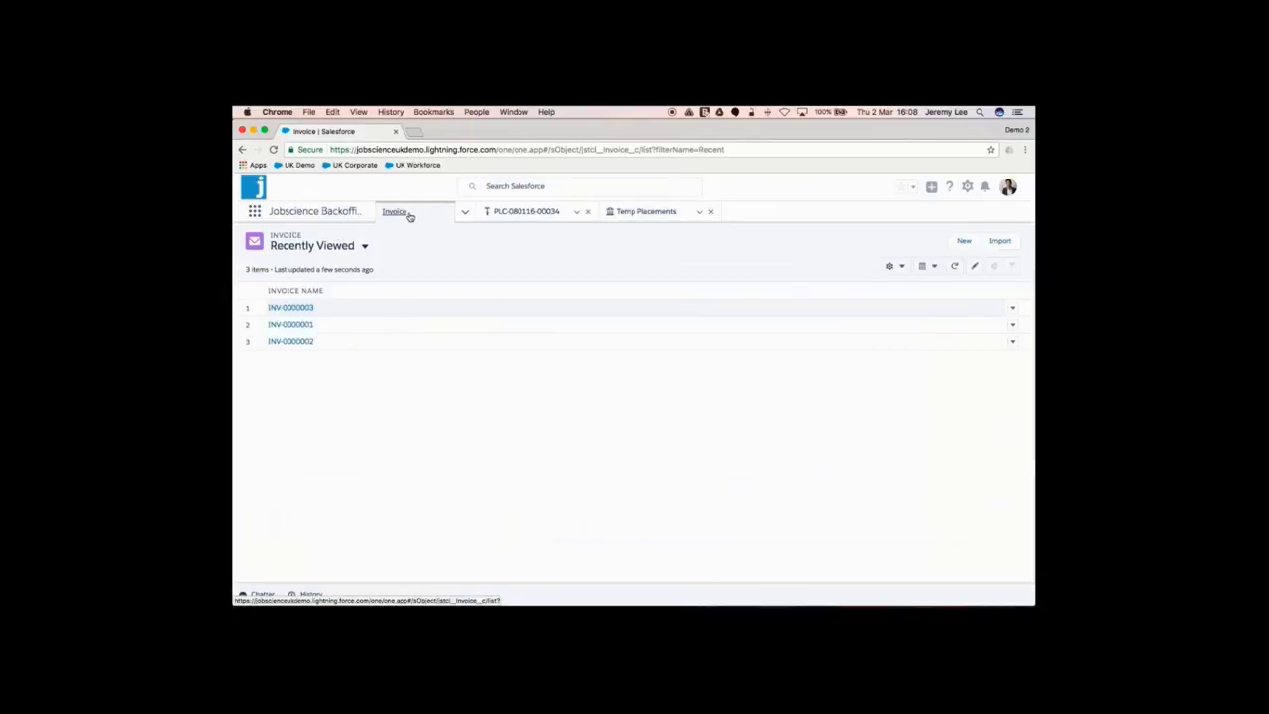
left_click(295, 309)
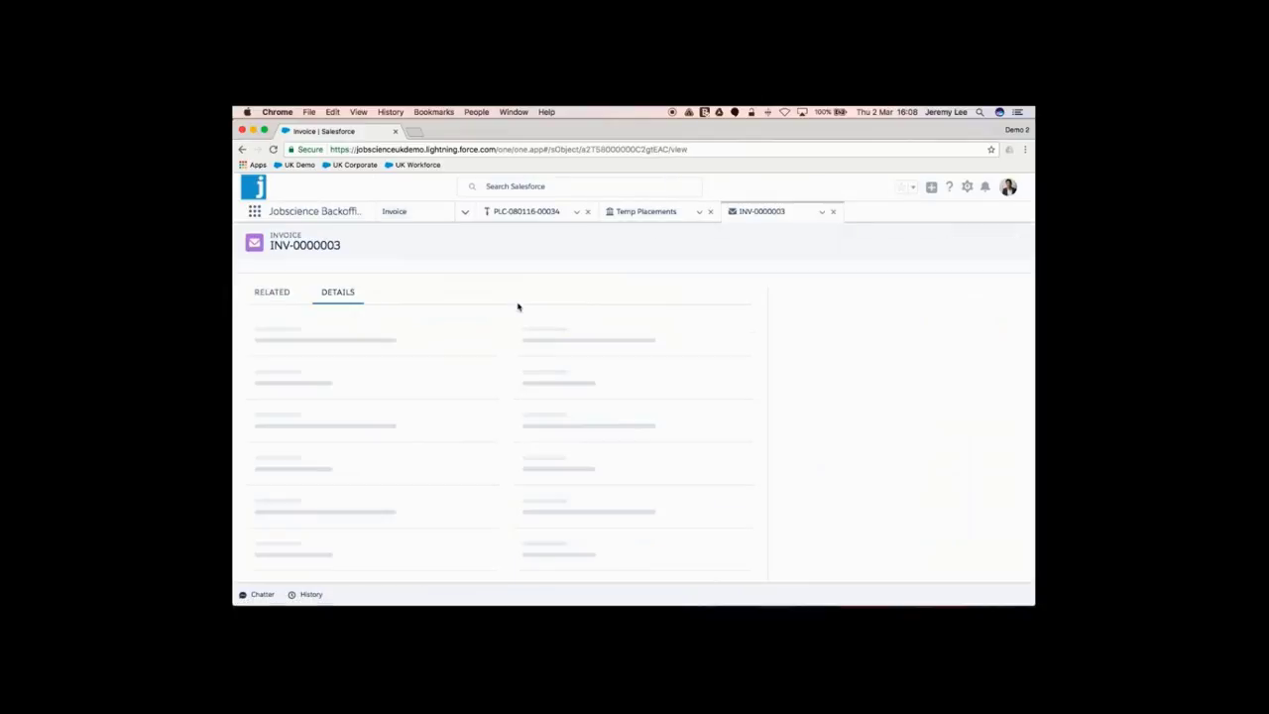
left_click_drag(758, 214, 535, 211)
left_click(272, 296)
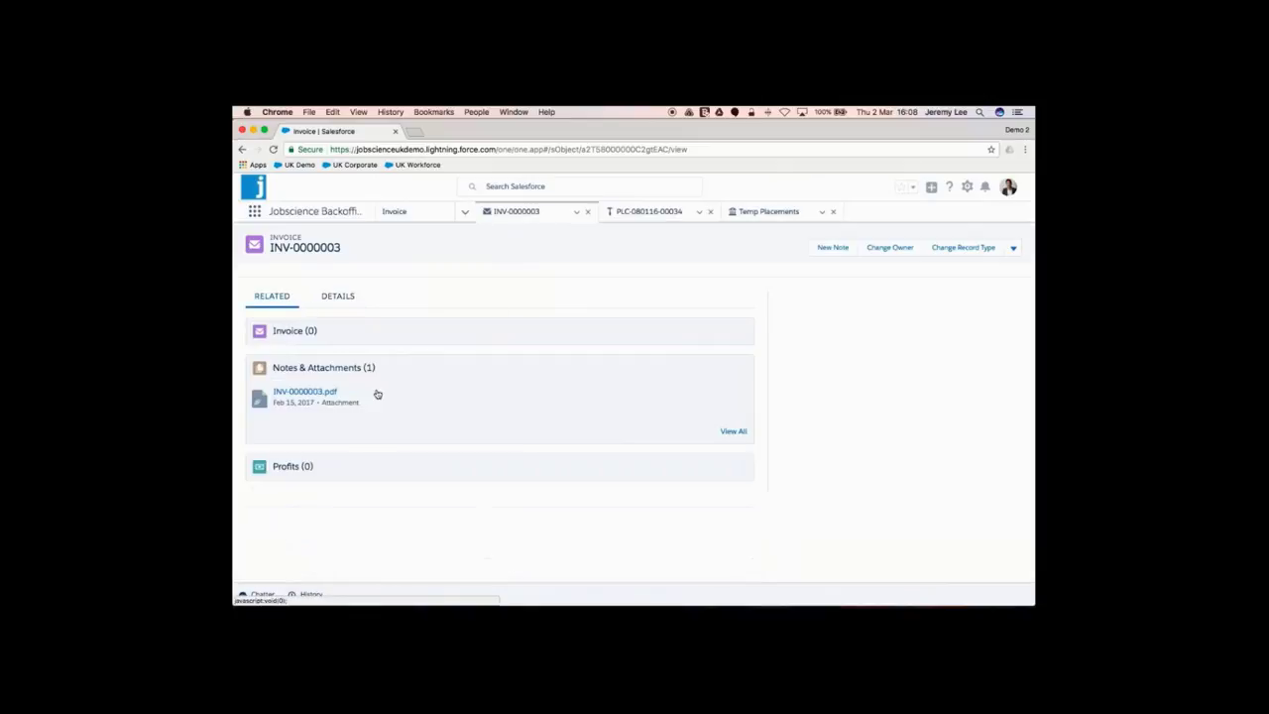
left_click(316, 401)
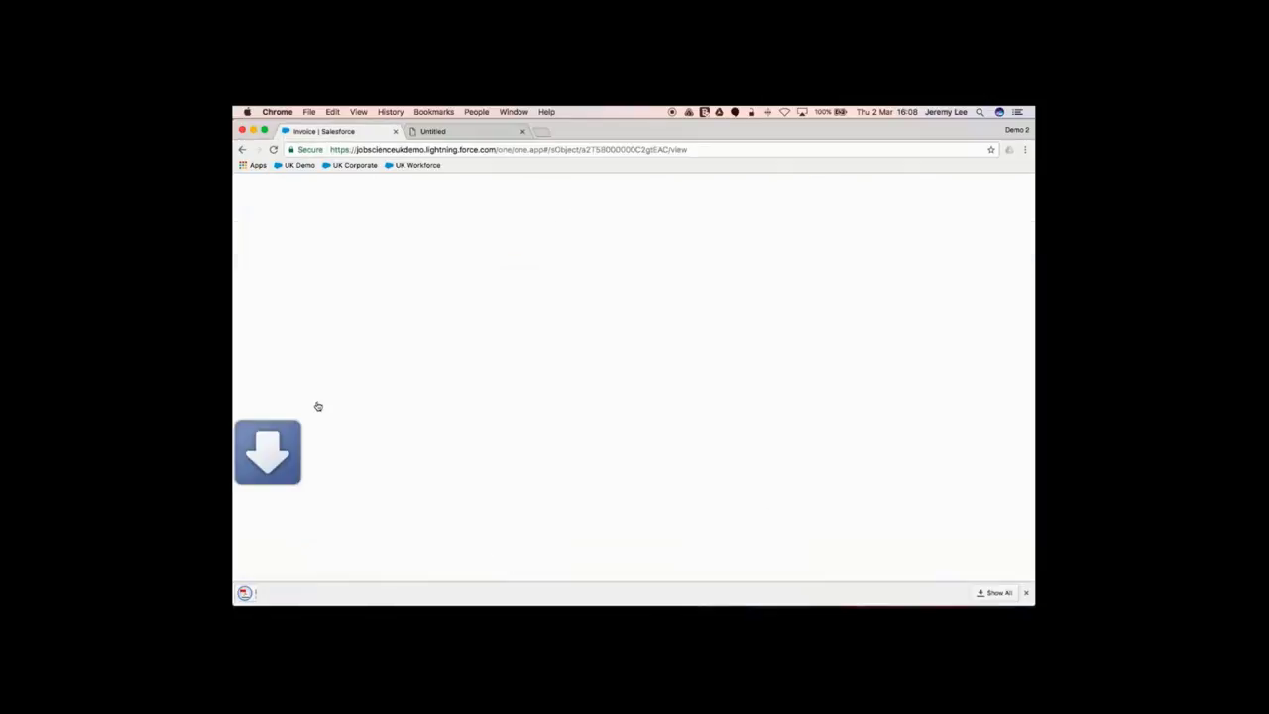
left_click(297, 591)
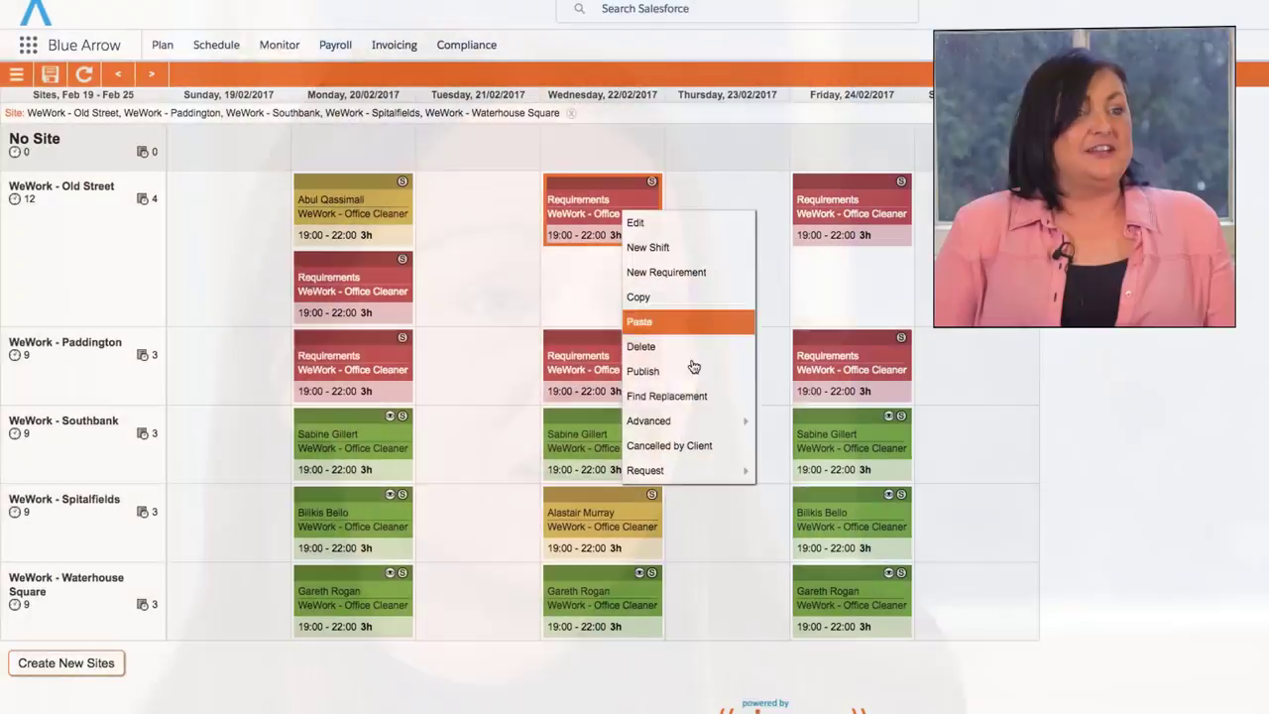
Step: Choose Open Shift for the Wednesday 22/02/2017 office cleaner requirement at WeWork - Old Street
mouse_move(674, 421)
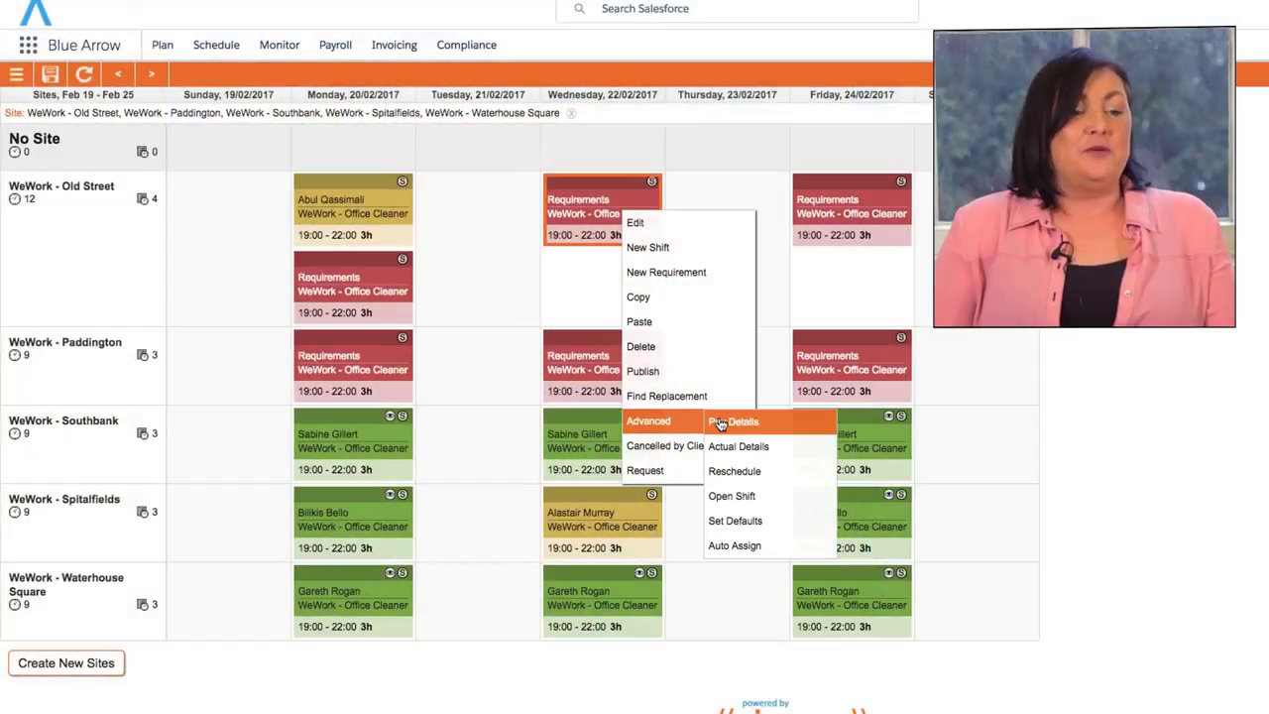
left_click(759, 497)
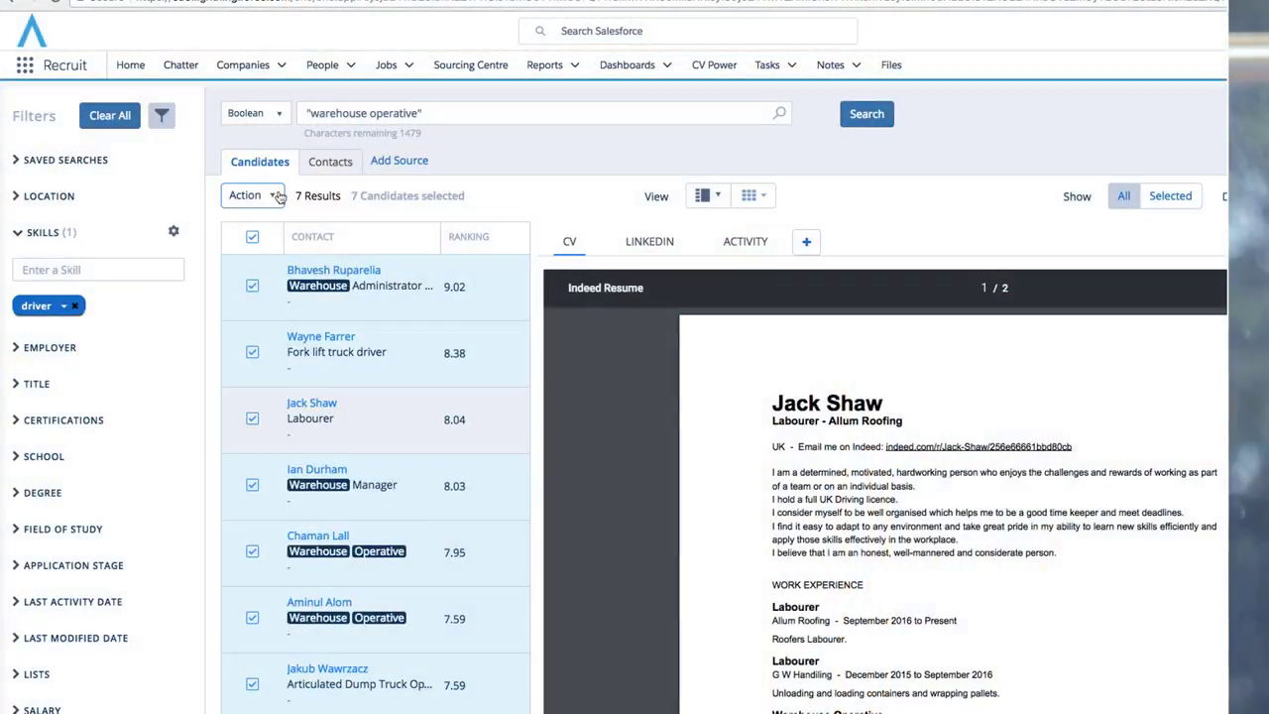
Step: Show the available actions for all selected candidates in the "warehouse operative" search results
left_click(275, 196)
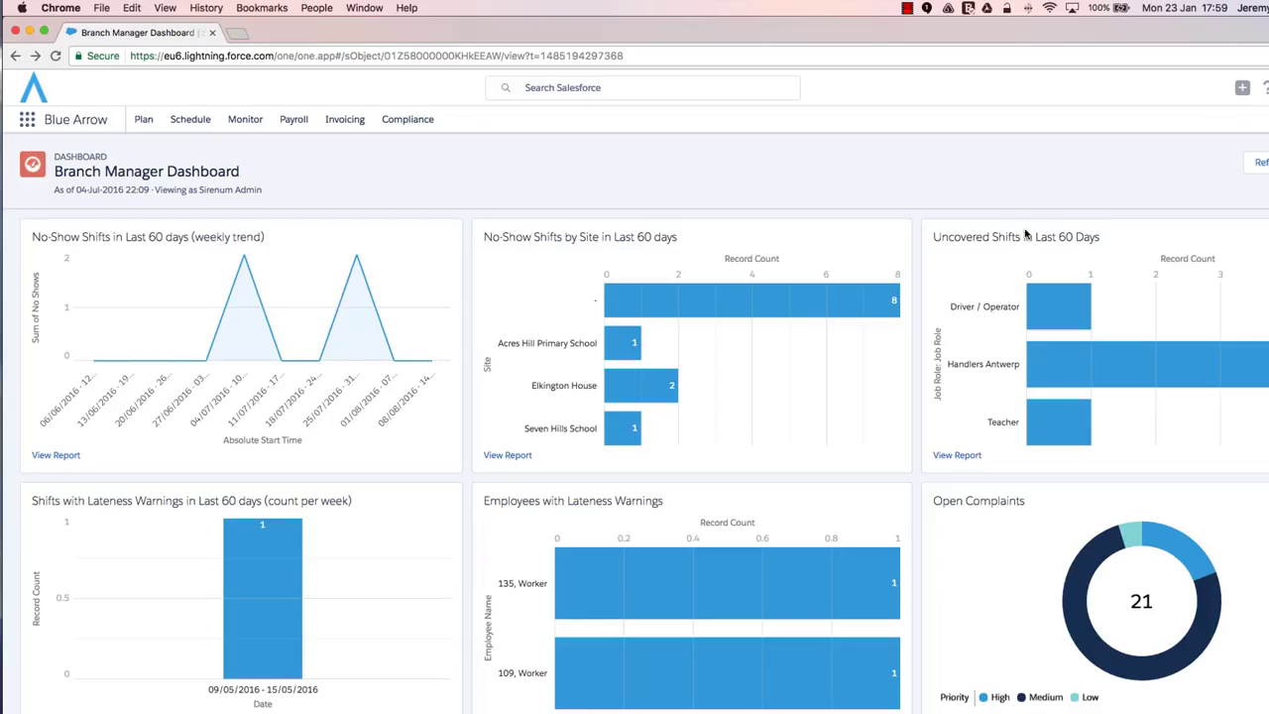
Step: Look through the Branch Manager Dashboard charts on no-show shifts, lateness warnings and complaints
scroll(1013, 236, "down", 5)
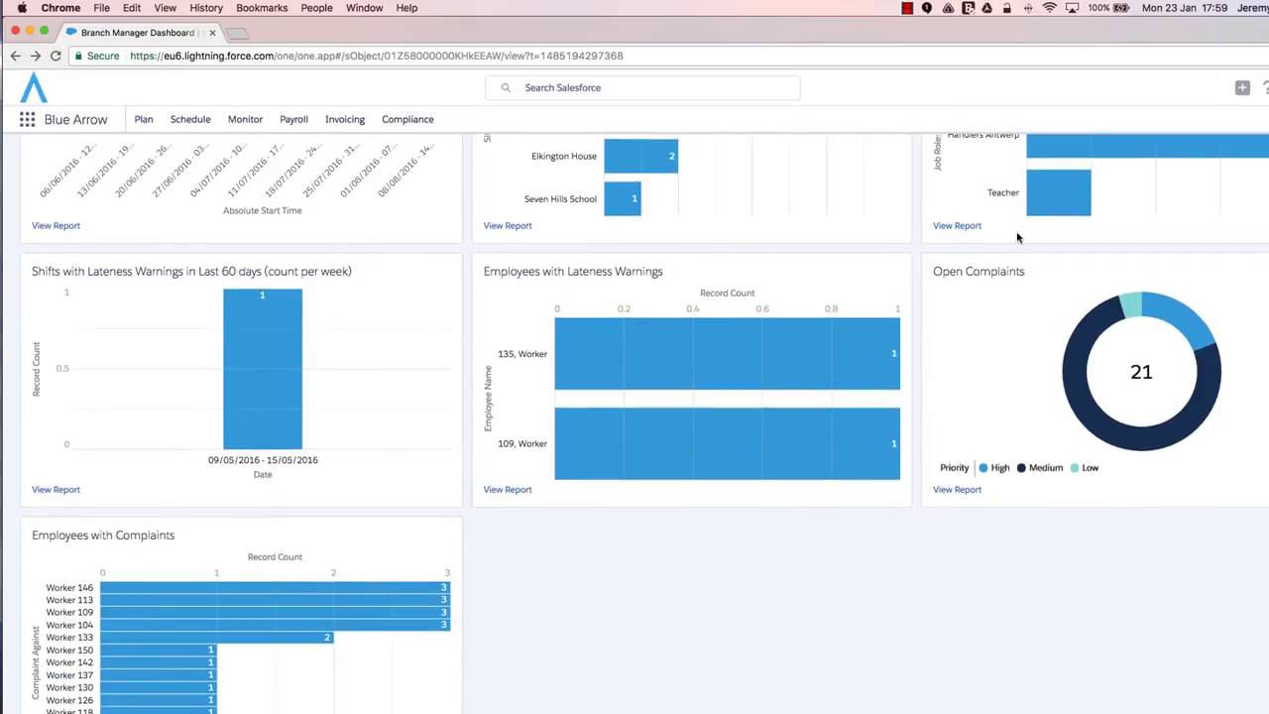
scroll(1017, 235, "up", 3)
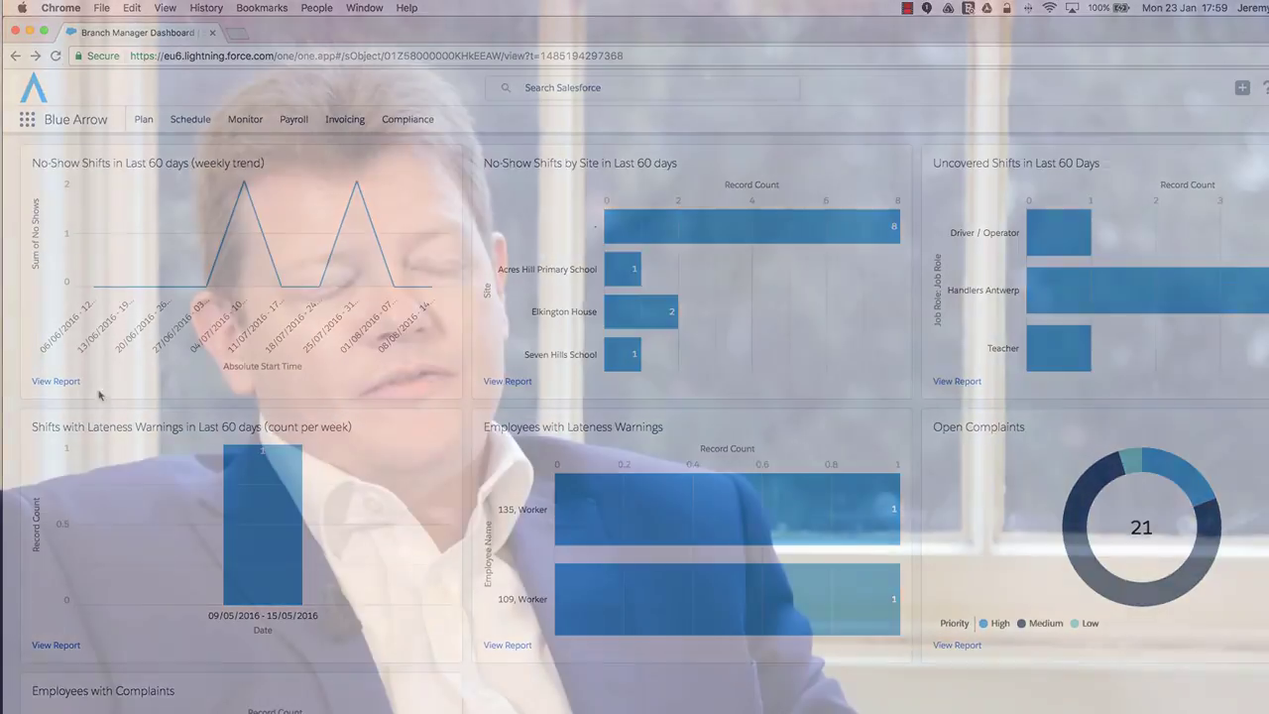